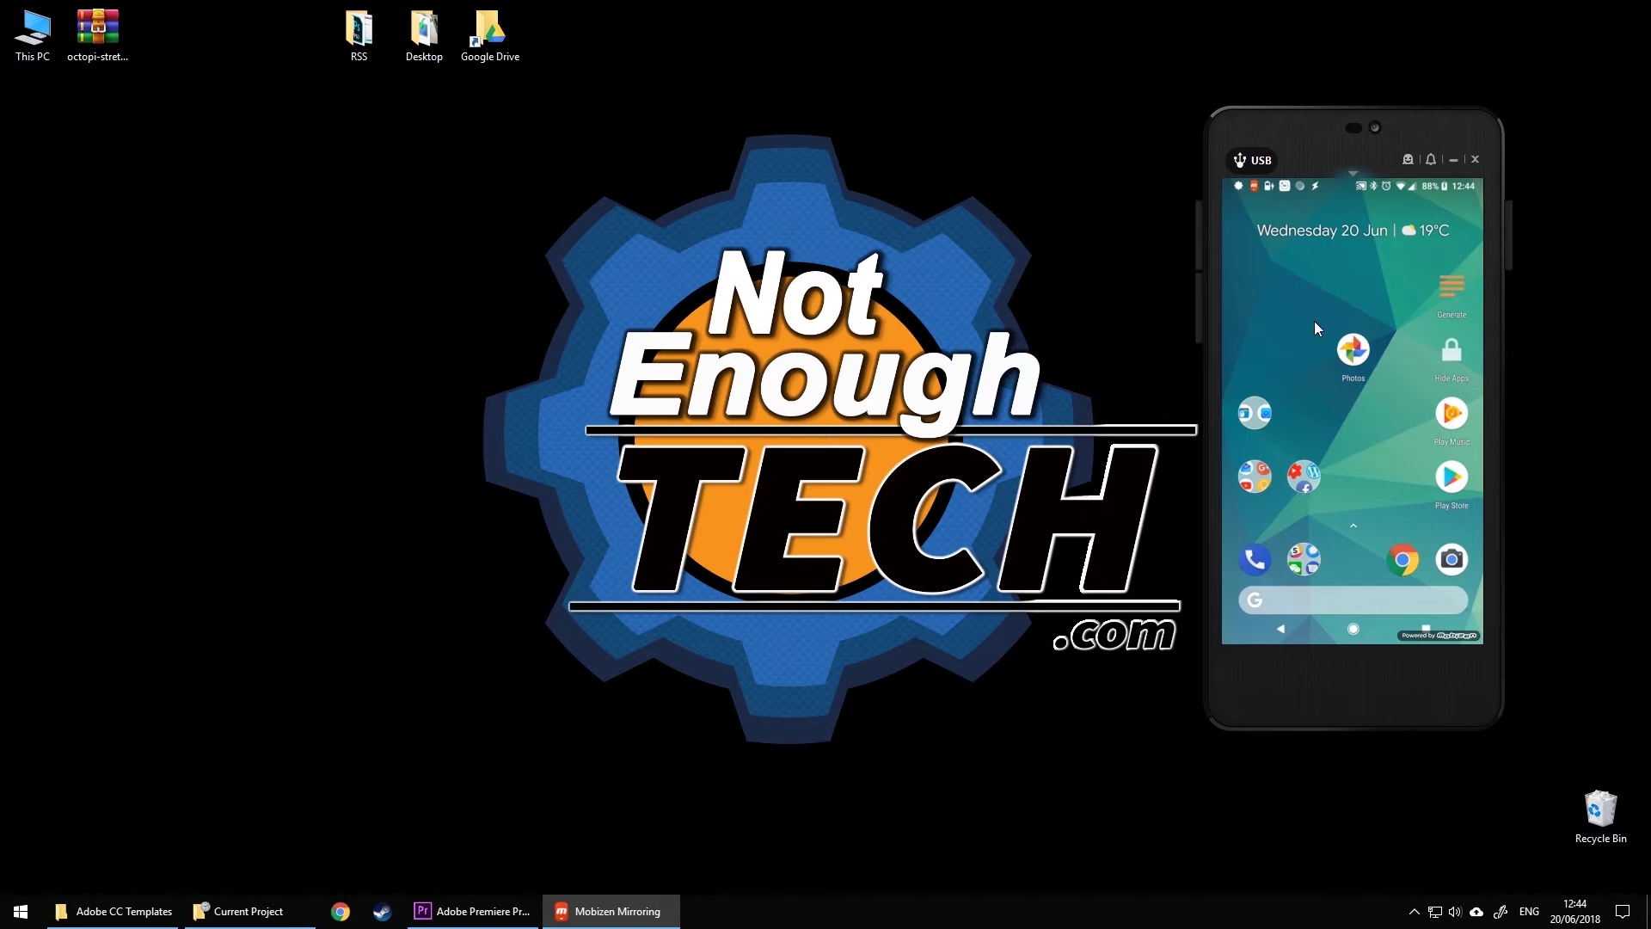
# Hide Photos with the Hide Apps shortcut and confirm it's gone from the shade and app drawer
pyautogui.click(1457, 349)
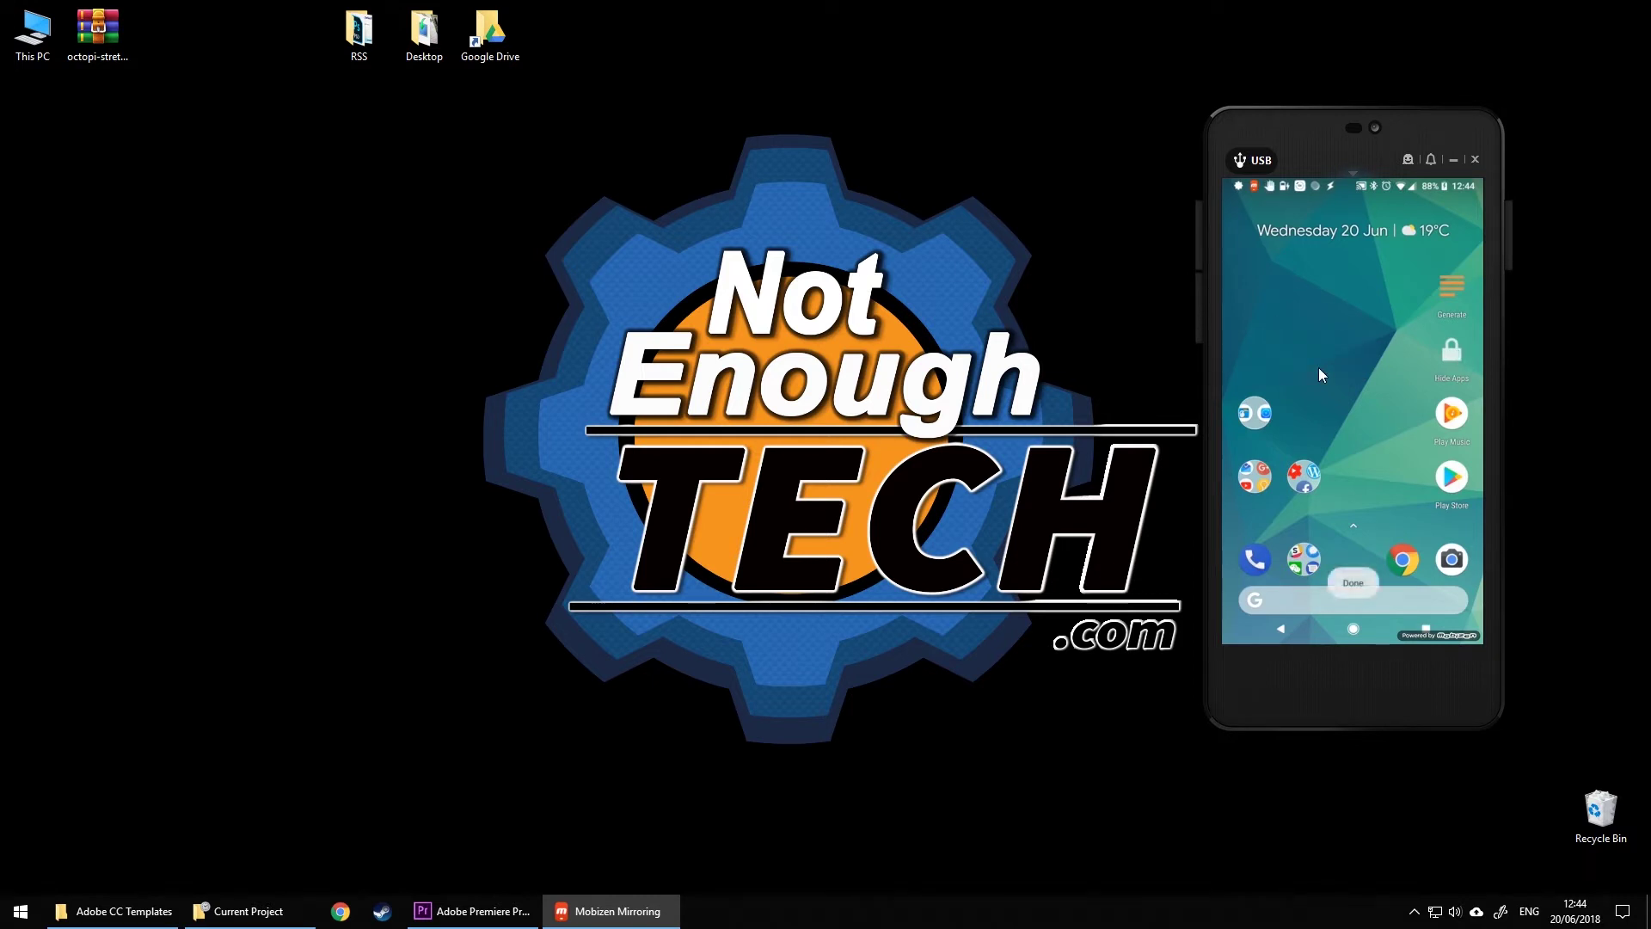
pyautogui.moveTo(1293, 185)
pyautogui.mouseDown()
pyautogui.moveTo(1302, 435)
pyautogui.moveTo(1319, 204)
pyautogui.mouseUp()
pyautogui.moveTo(1367, 543); pyautogui.dragTo(1391, 356)
pyautogui.scroll(-10, 1406, 423)
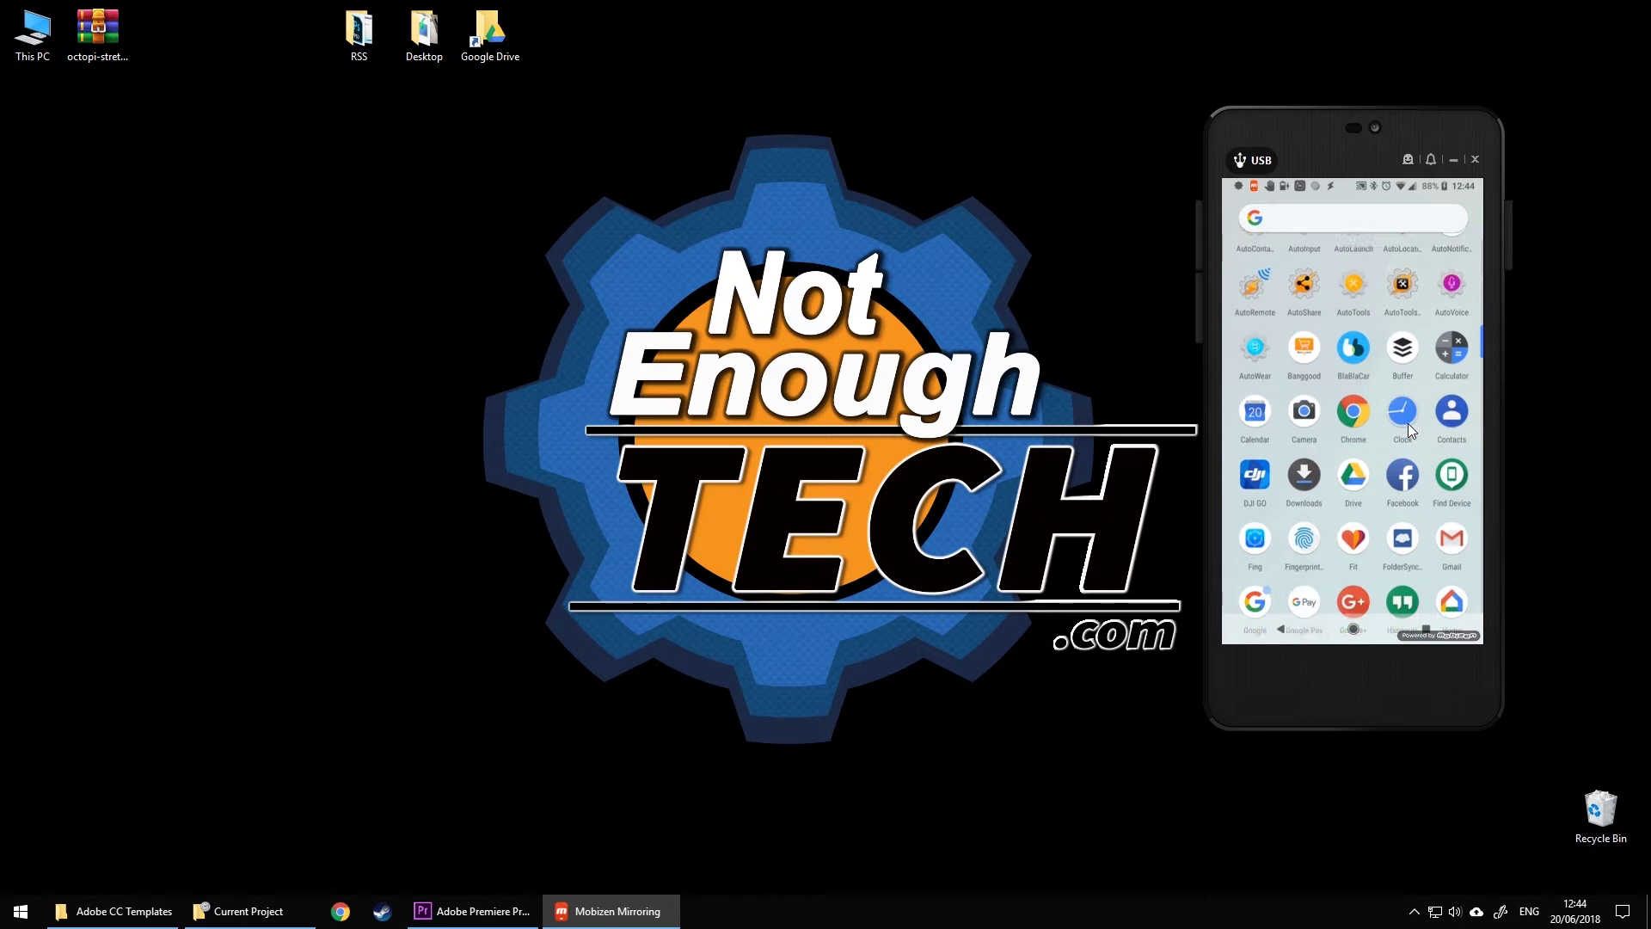
pyautogui.scroll(-5, 1403, 426)
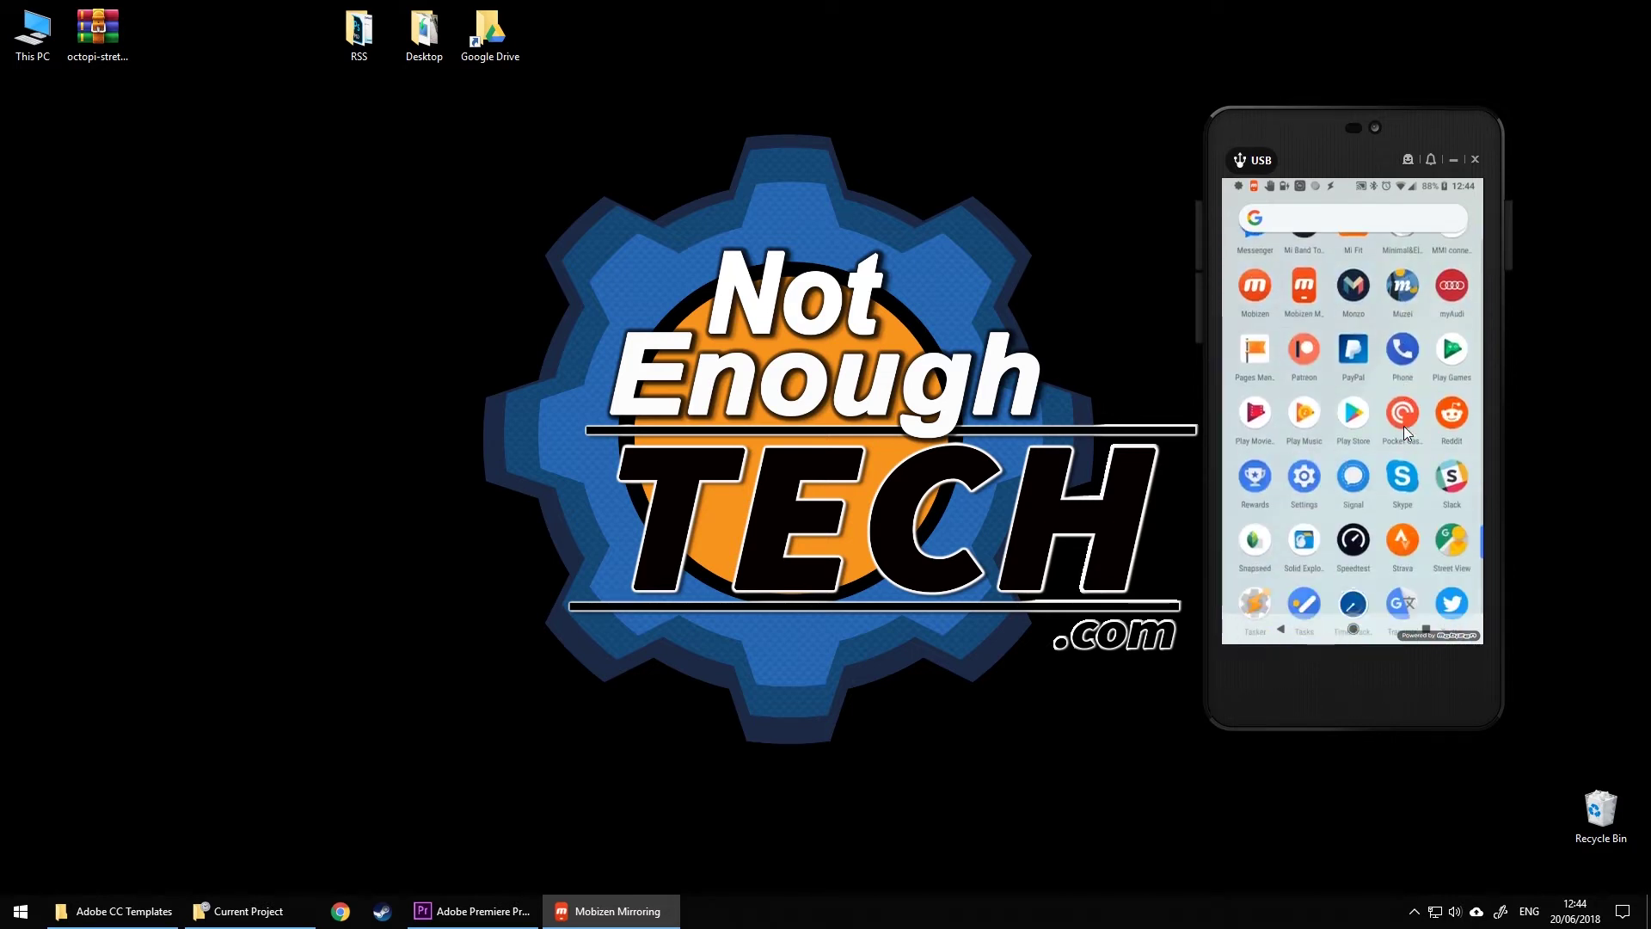
pyautogui.scroll(15, 1414, 496)
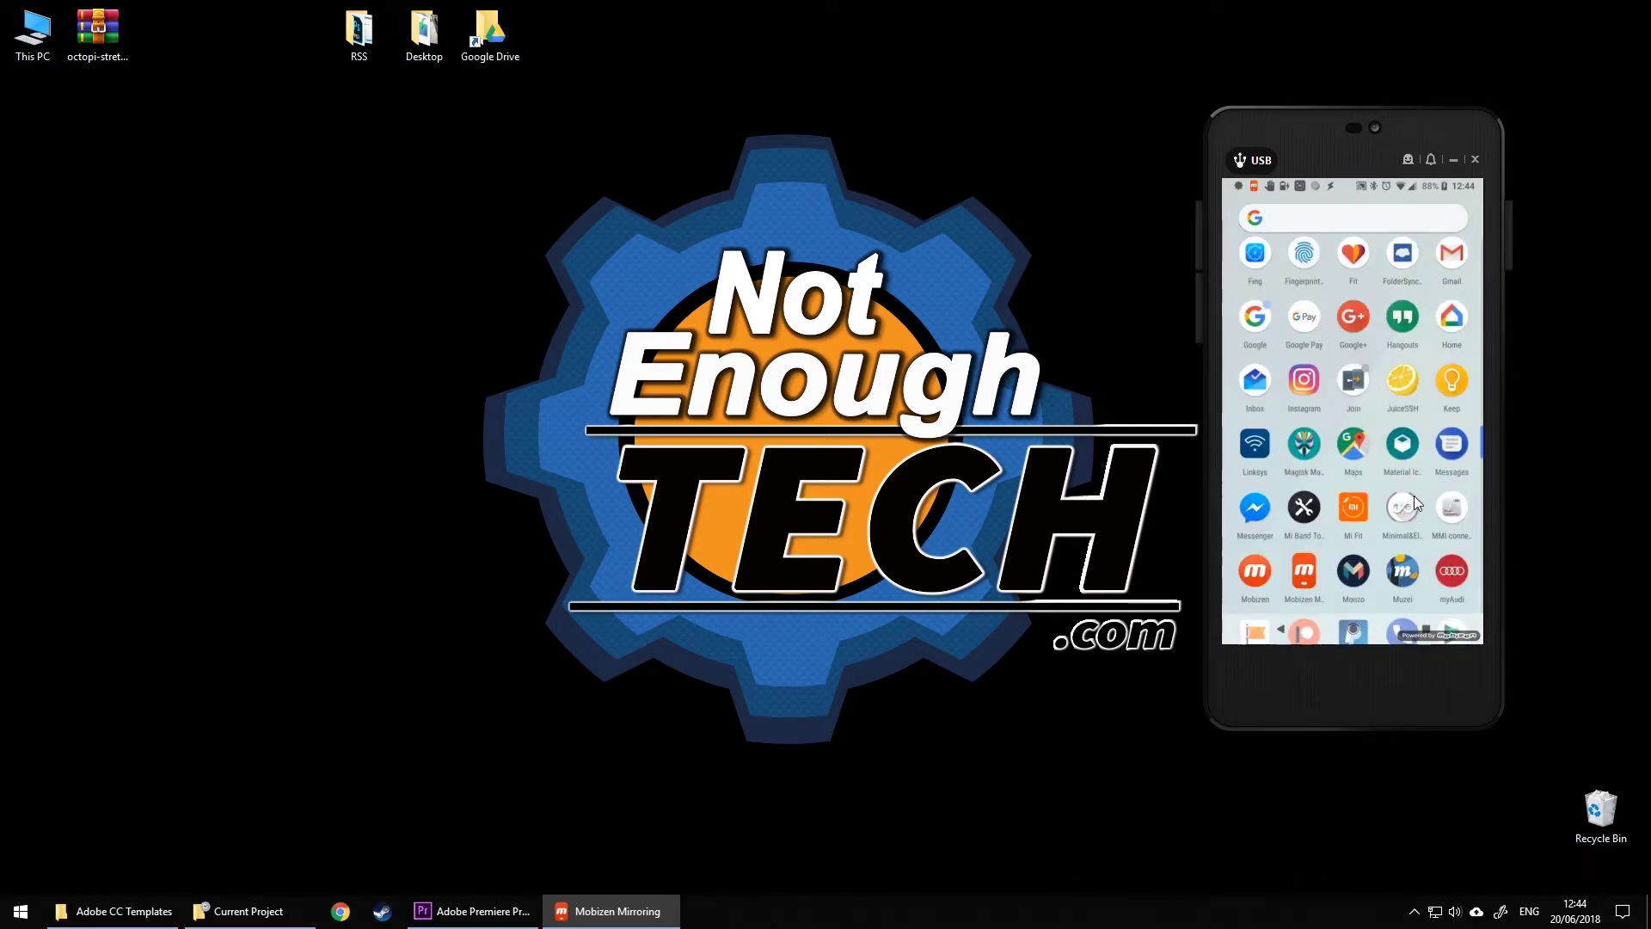
# Back on the home screen, check that the folder no longer contains Photos
pyautogui.click(1354, 630)
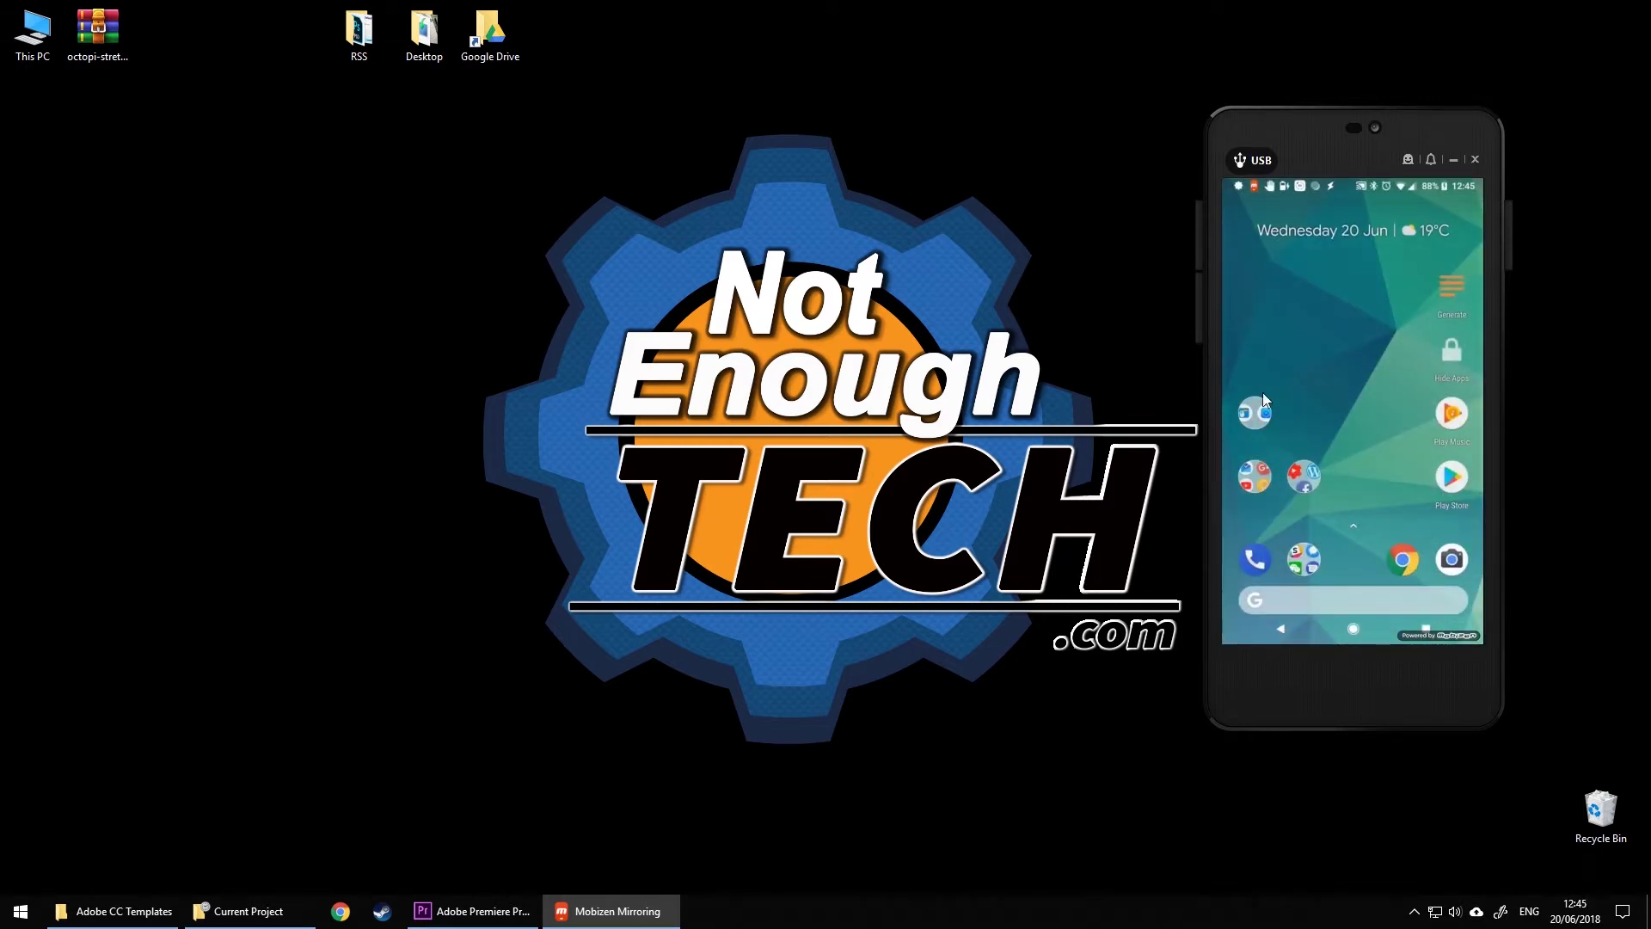
pyautogui.click(1271, 424)
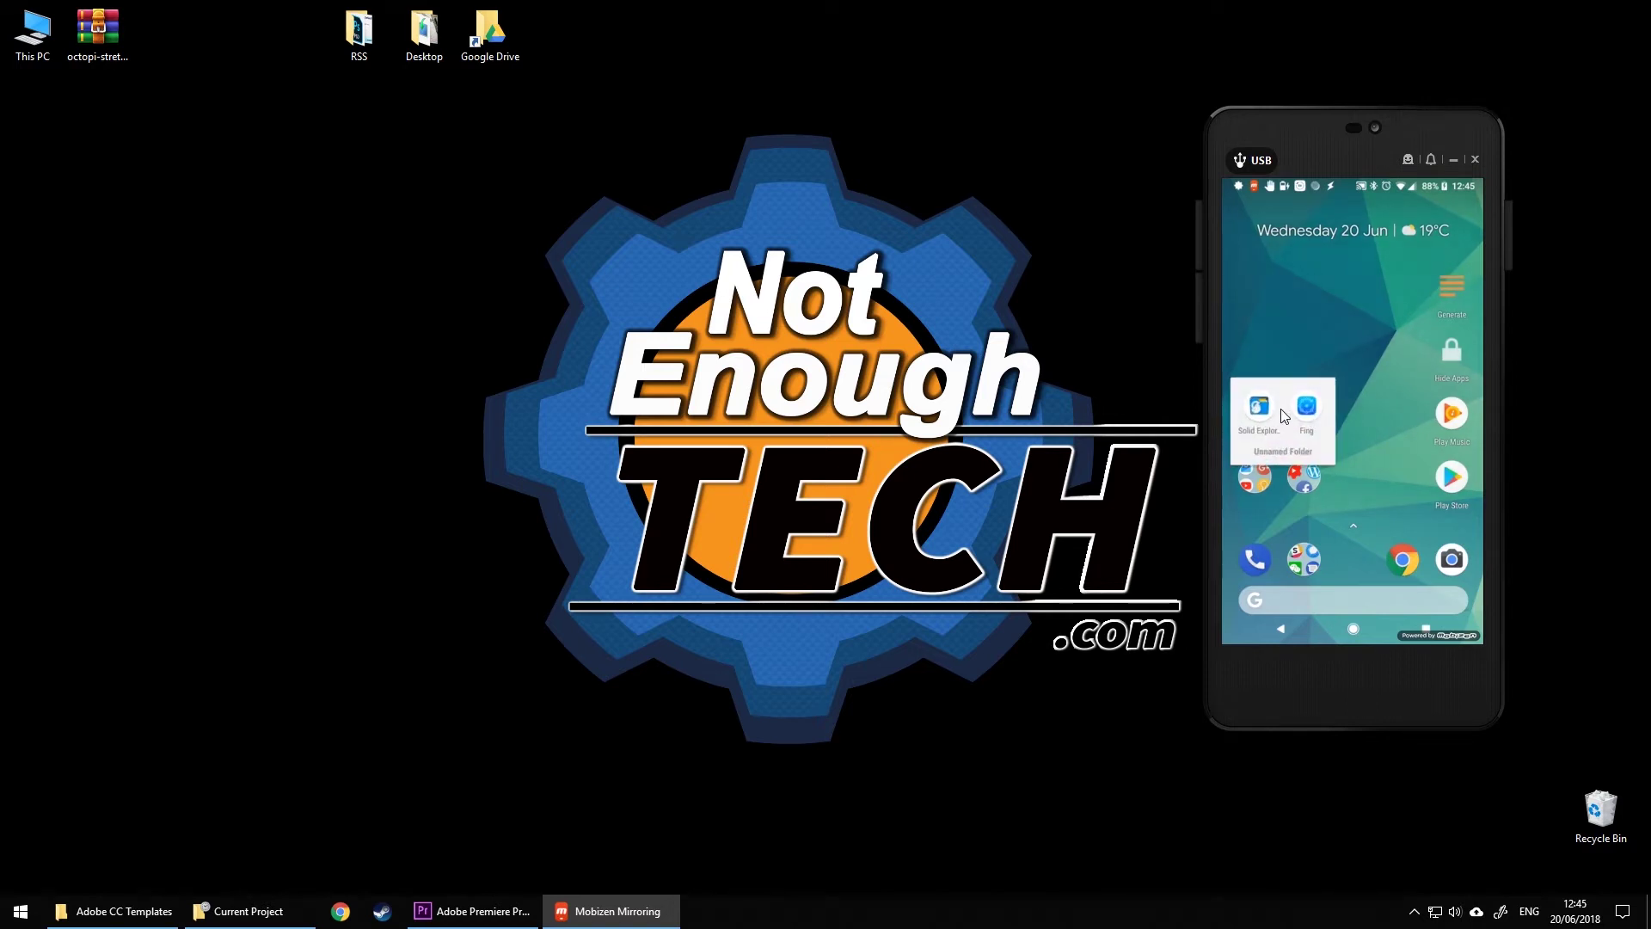
pyautogui.click(1342, 337)
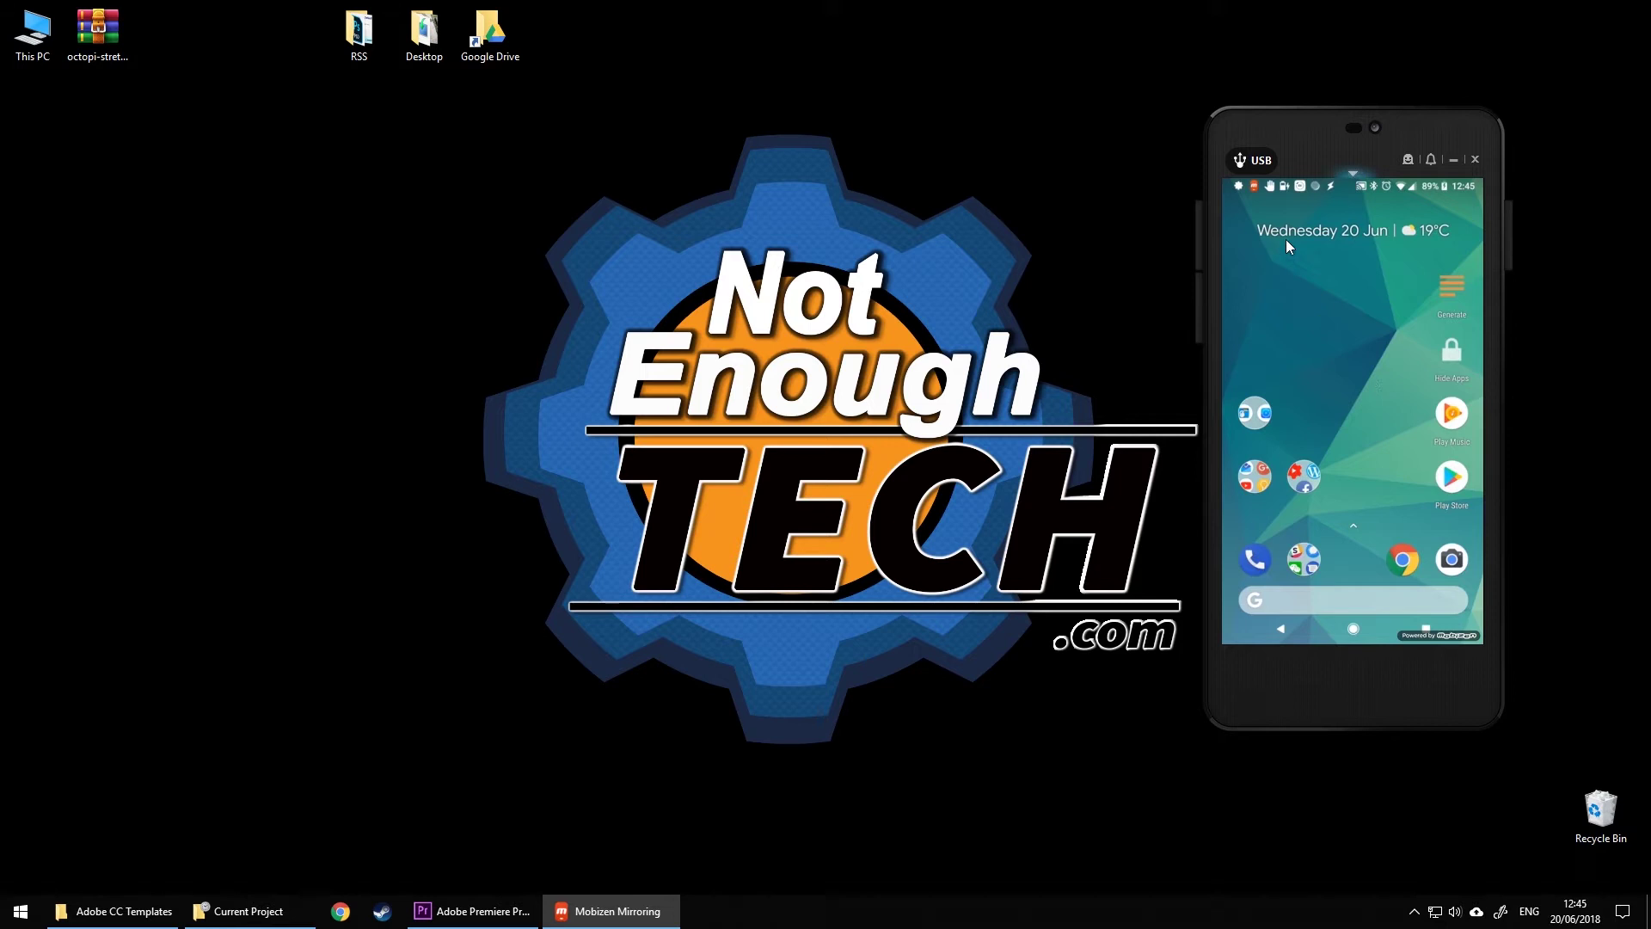
# Swipe away the Computer Online notification and close the notification shade
pyautogui.moveTo(1297, 275); pyautogui.dragTo(1332, 612)
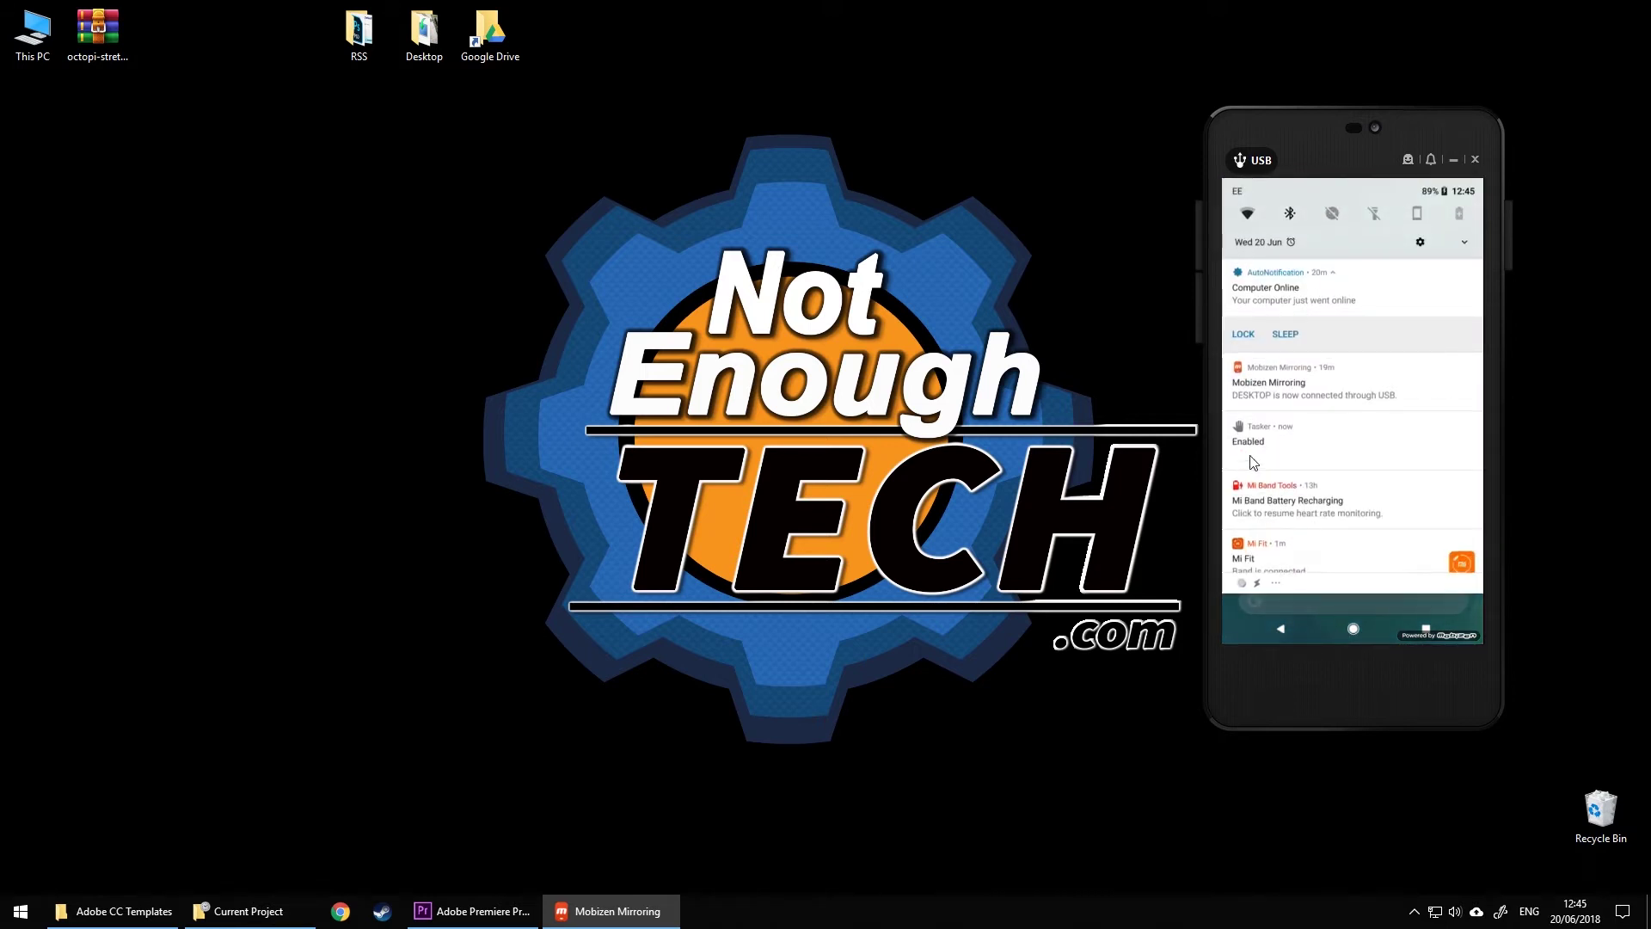
pyautogui.moveTo(1253, 320); pyautogui.dragTo(1427, 327)
pyautogui.moveTo(1272, 292); pyautogui.dragTo(1444, 296)
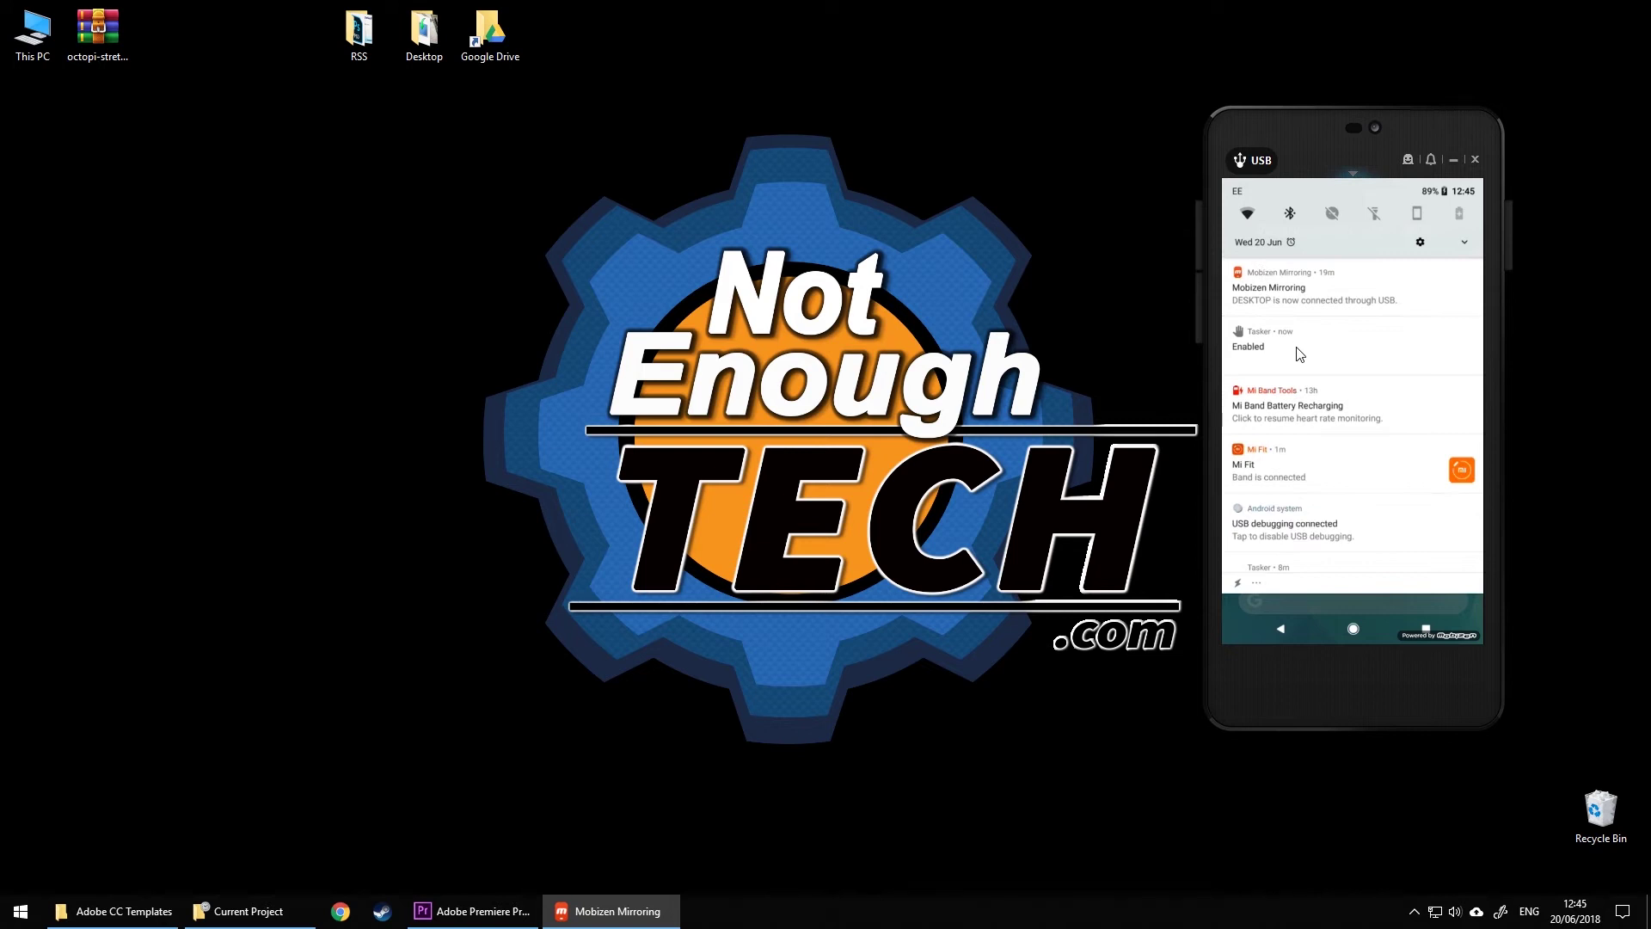
pyautogui.moveTo(1322, 600); pyautogui.dragTo(1339, 244)
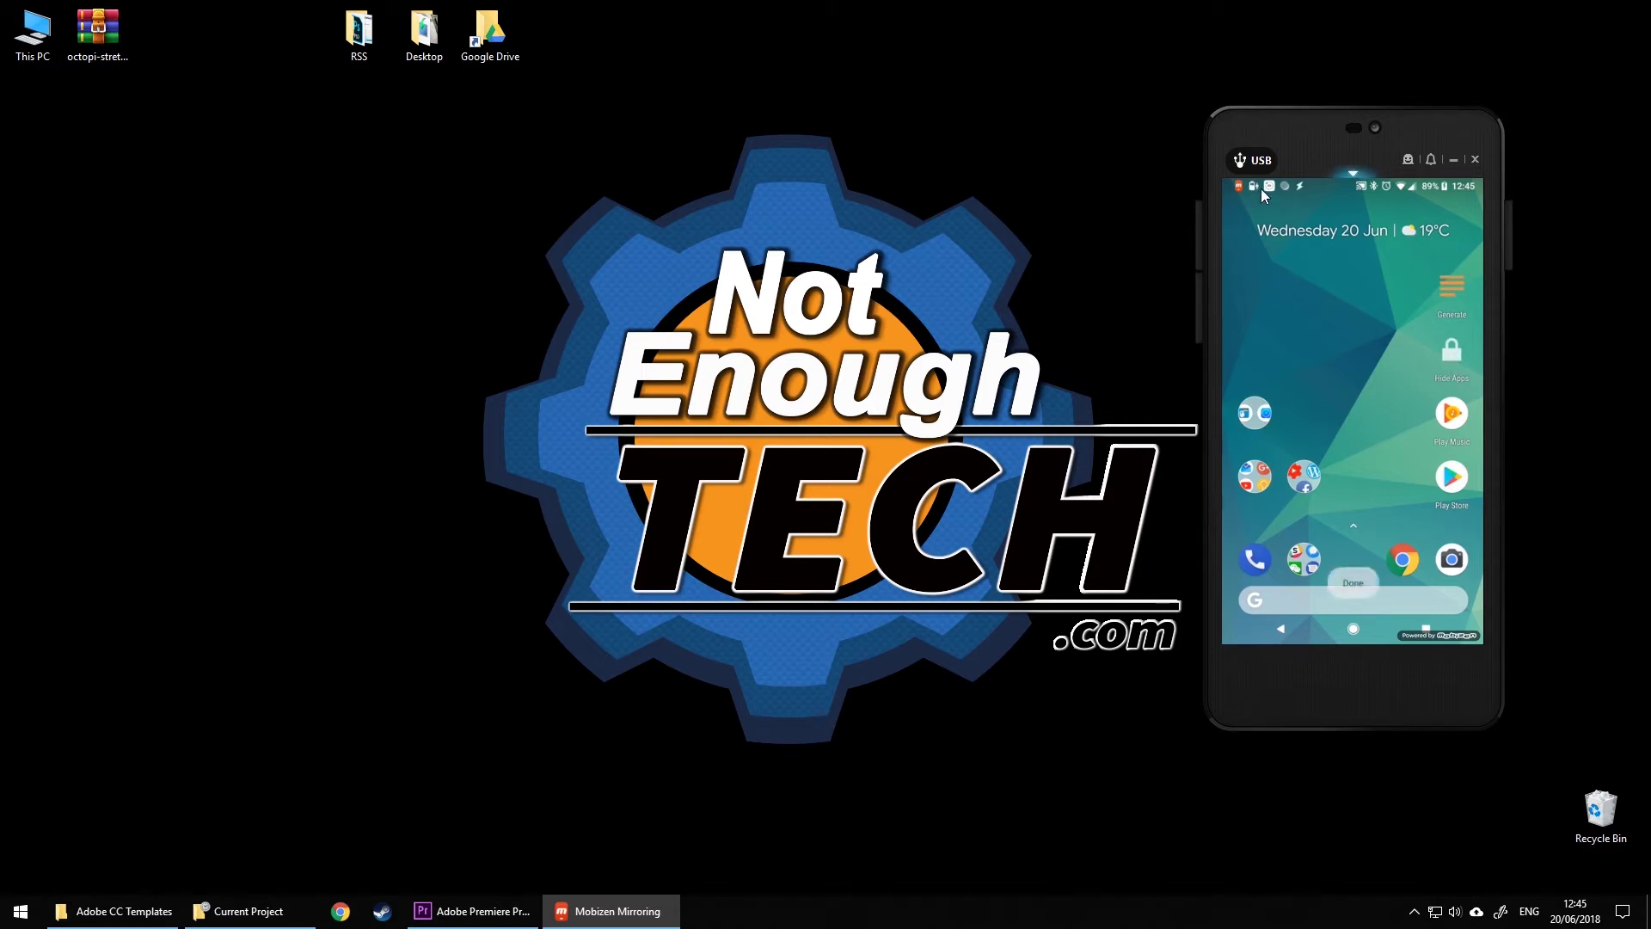
# Find Photos in the app drawer and pick it up to place on the home screen
pyautogui.moveTo(1352, 559); pyautogui.dragTo(1371, 227)
pyautogui.scroll(-10, 1386, 476)
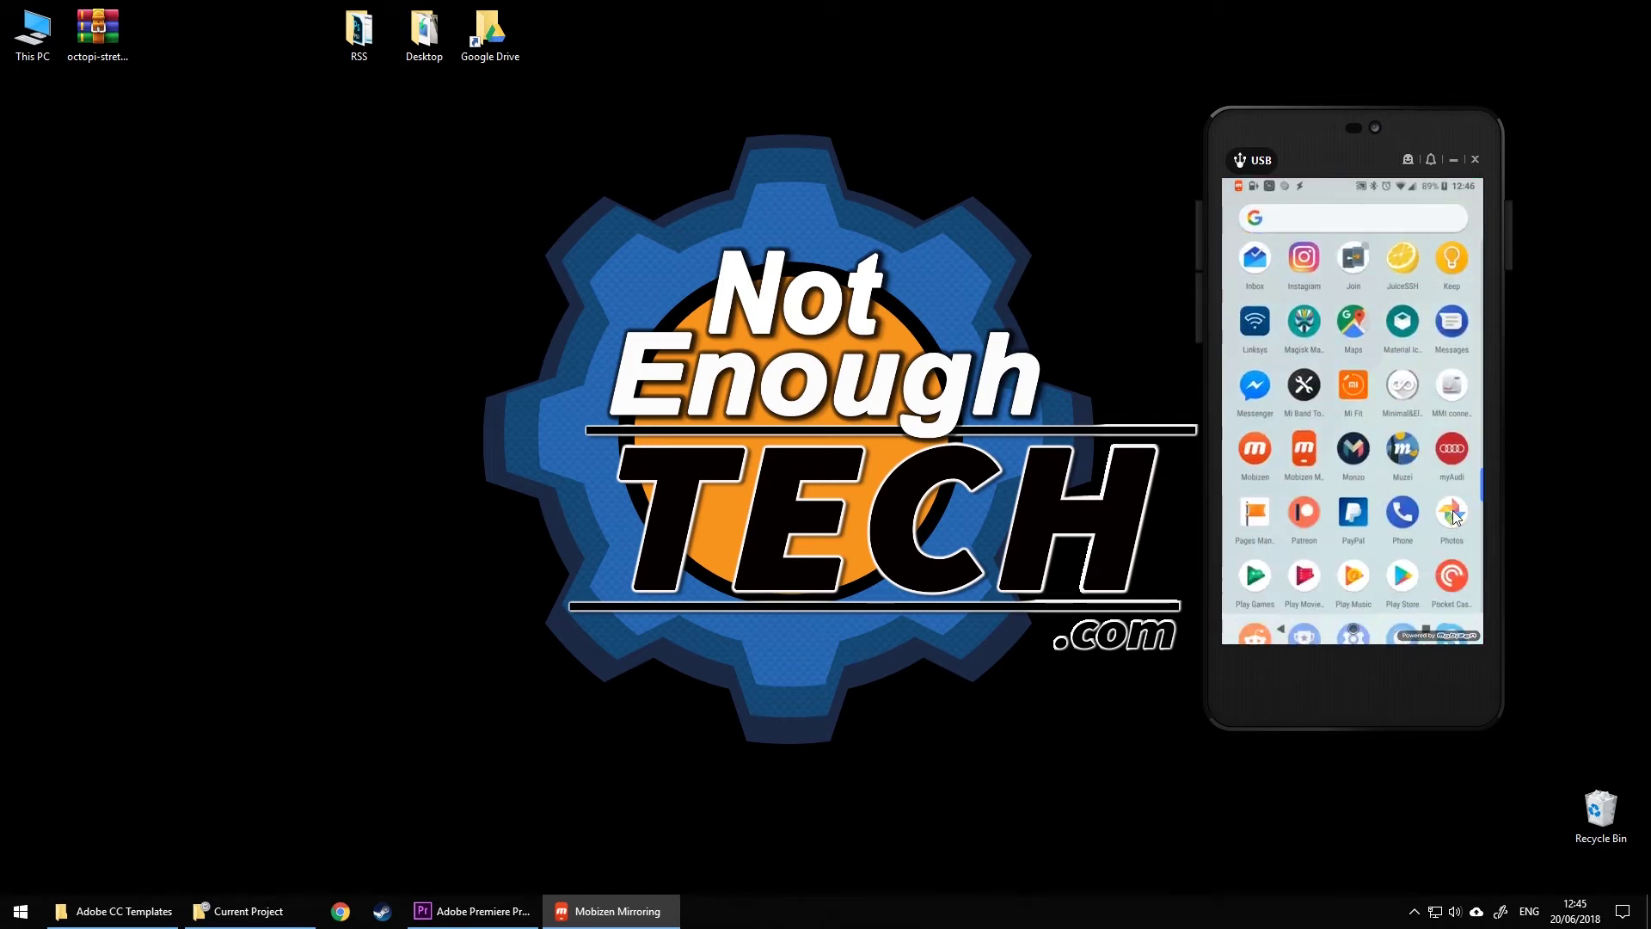
pyautogui.moveTo(1452, 509); pyautogui.dragTo(1353, 370)
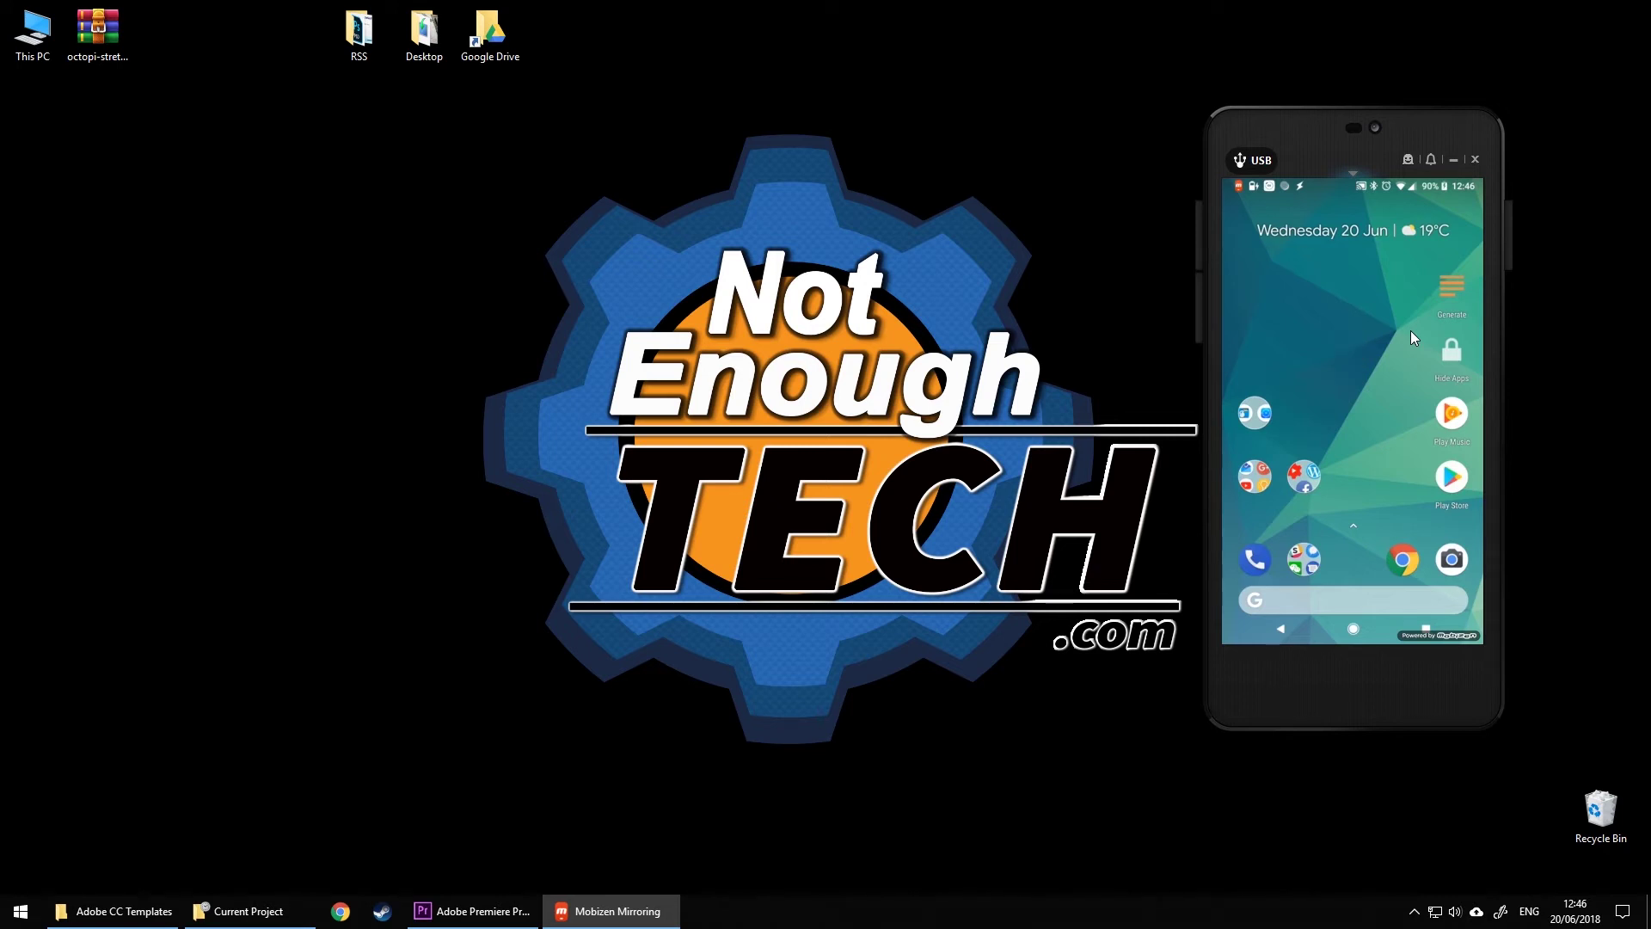
pyautogui.moveTo(1338, 561); pyautogui.dragTo(1366, 596)
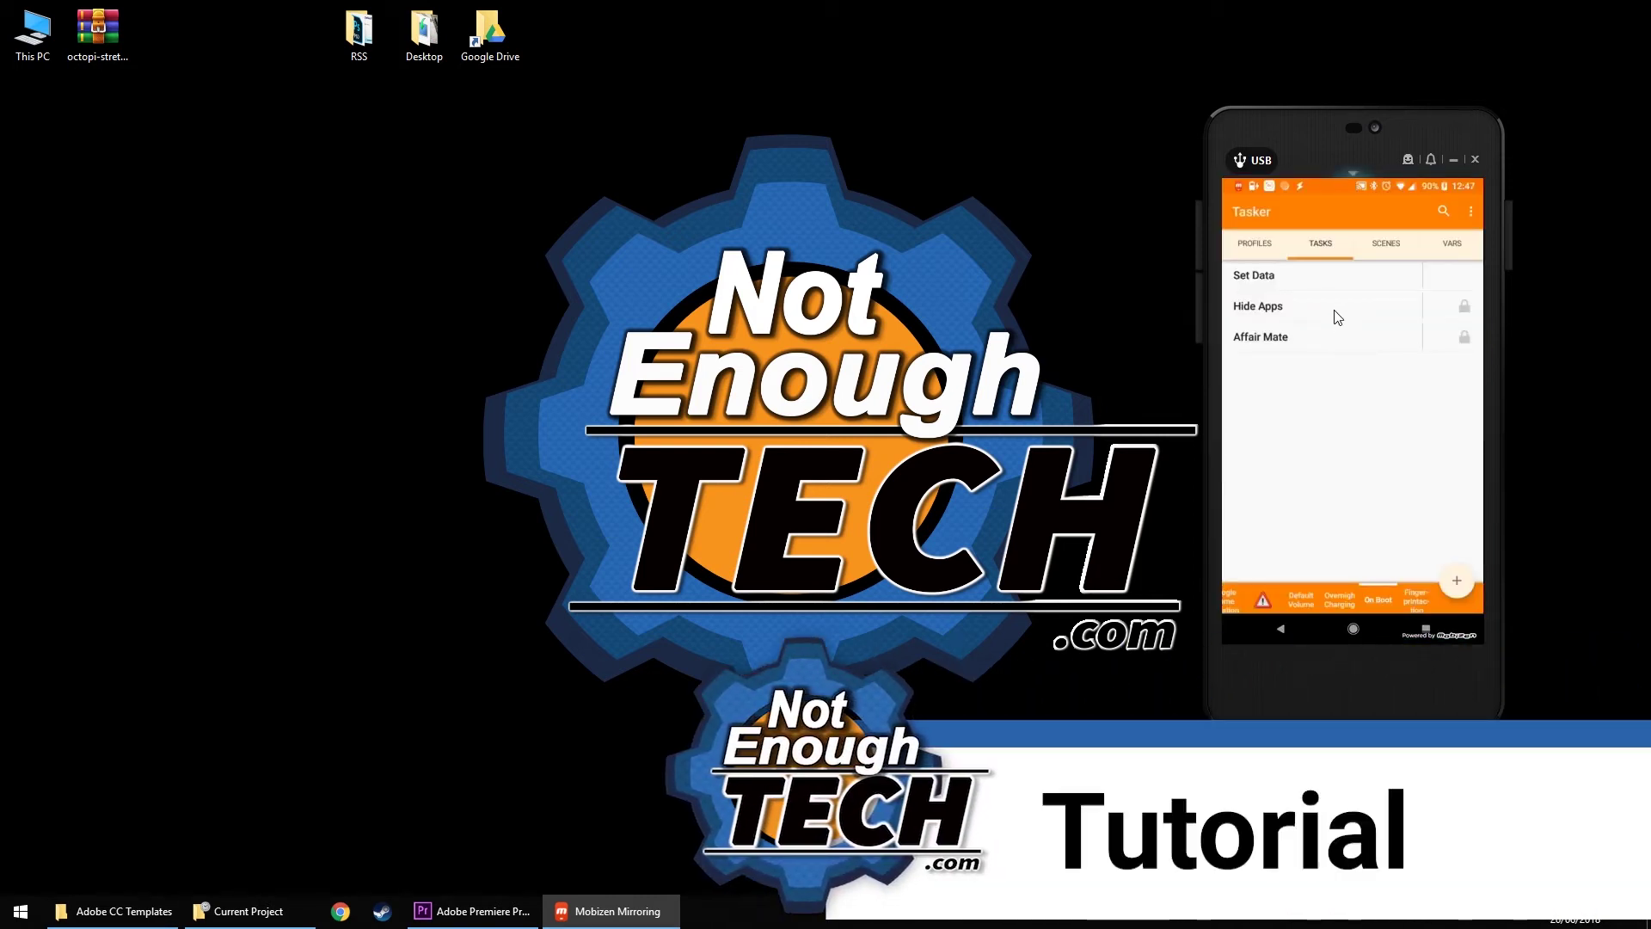
# Select then deselect the Hide Apps and Affair Mate tasks, and open Affair Mate for editing
pyautogui.click(1337, 317)
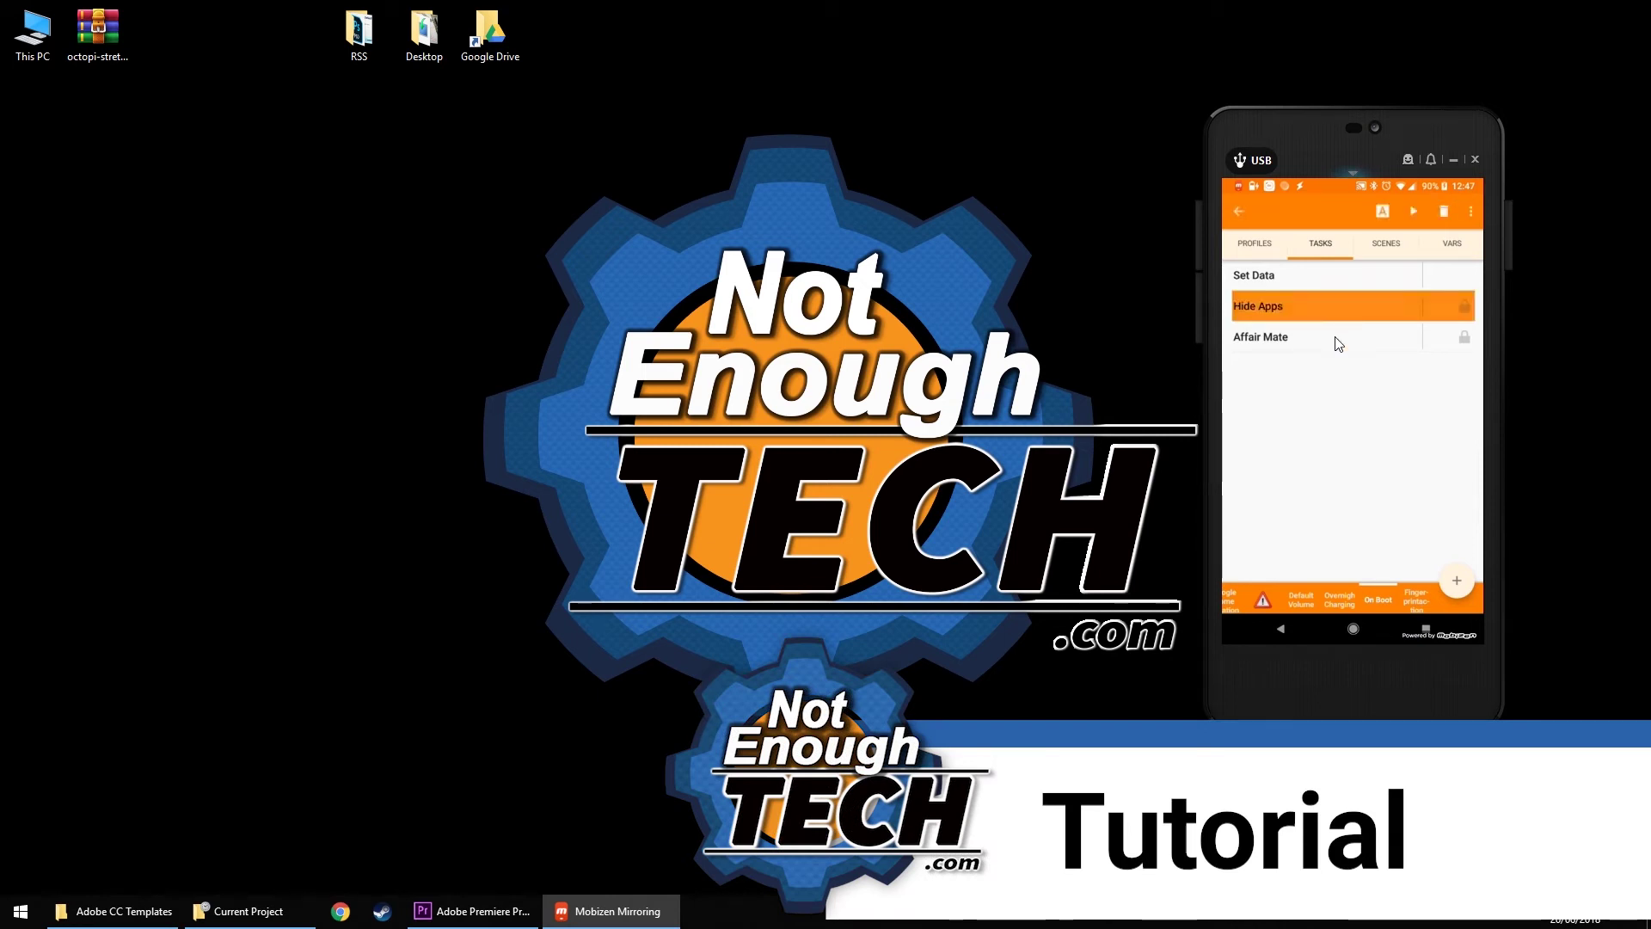
pyautogui.click(1337, 339)
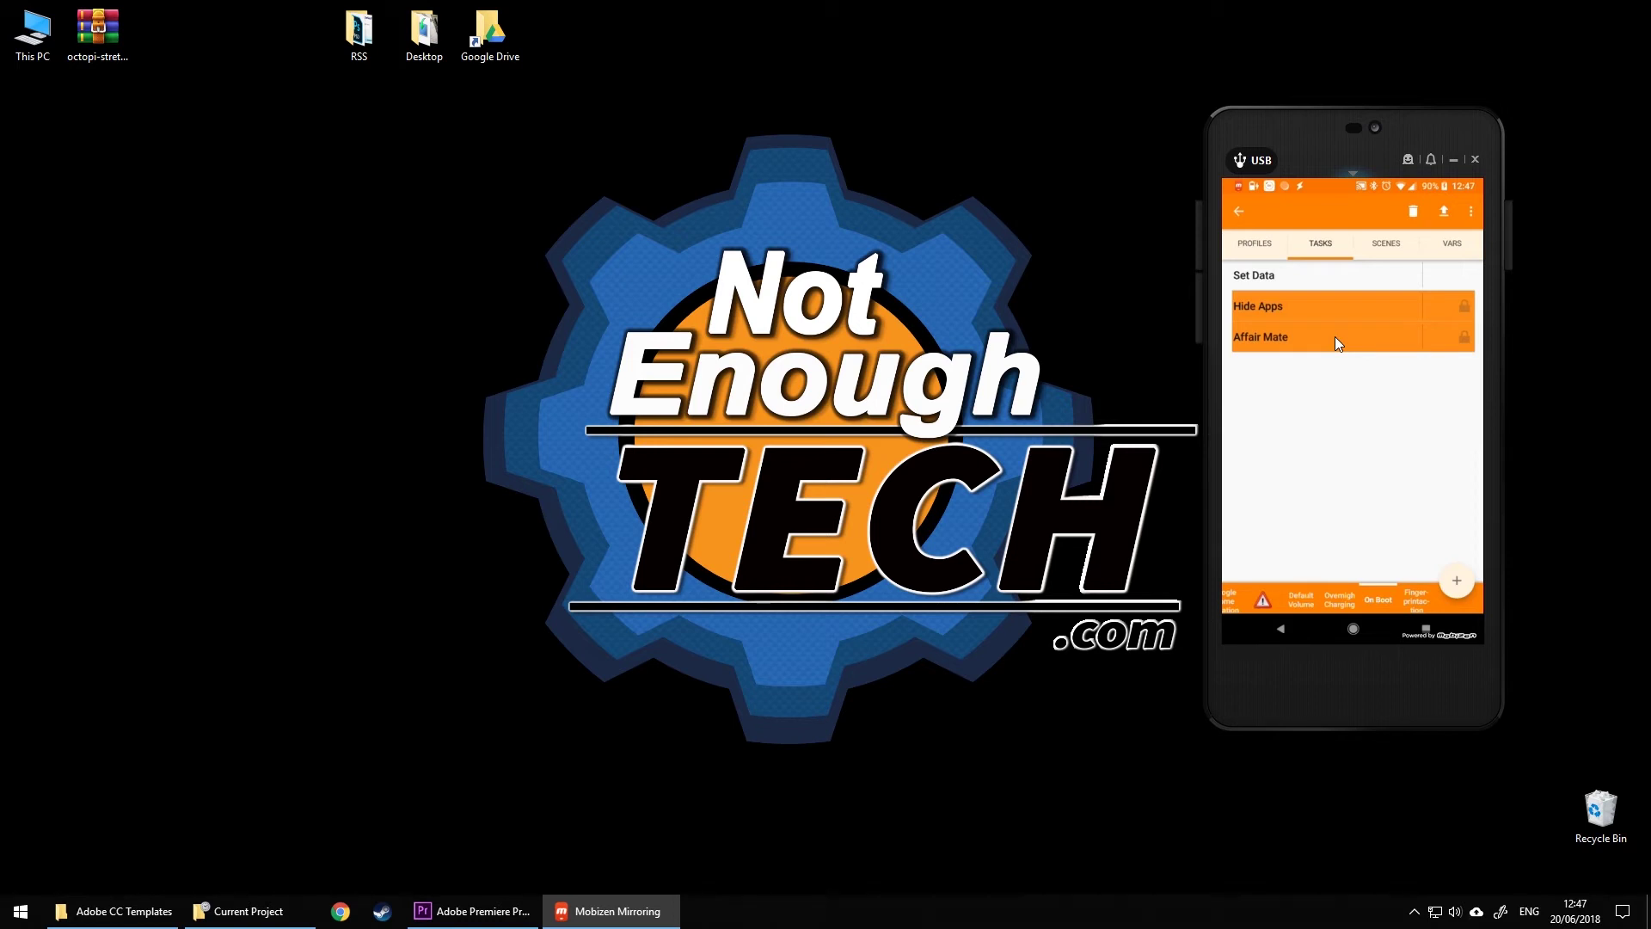
pyautogui.click(1328, 308)
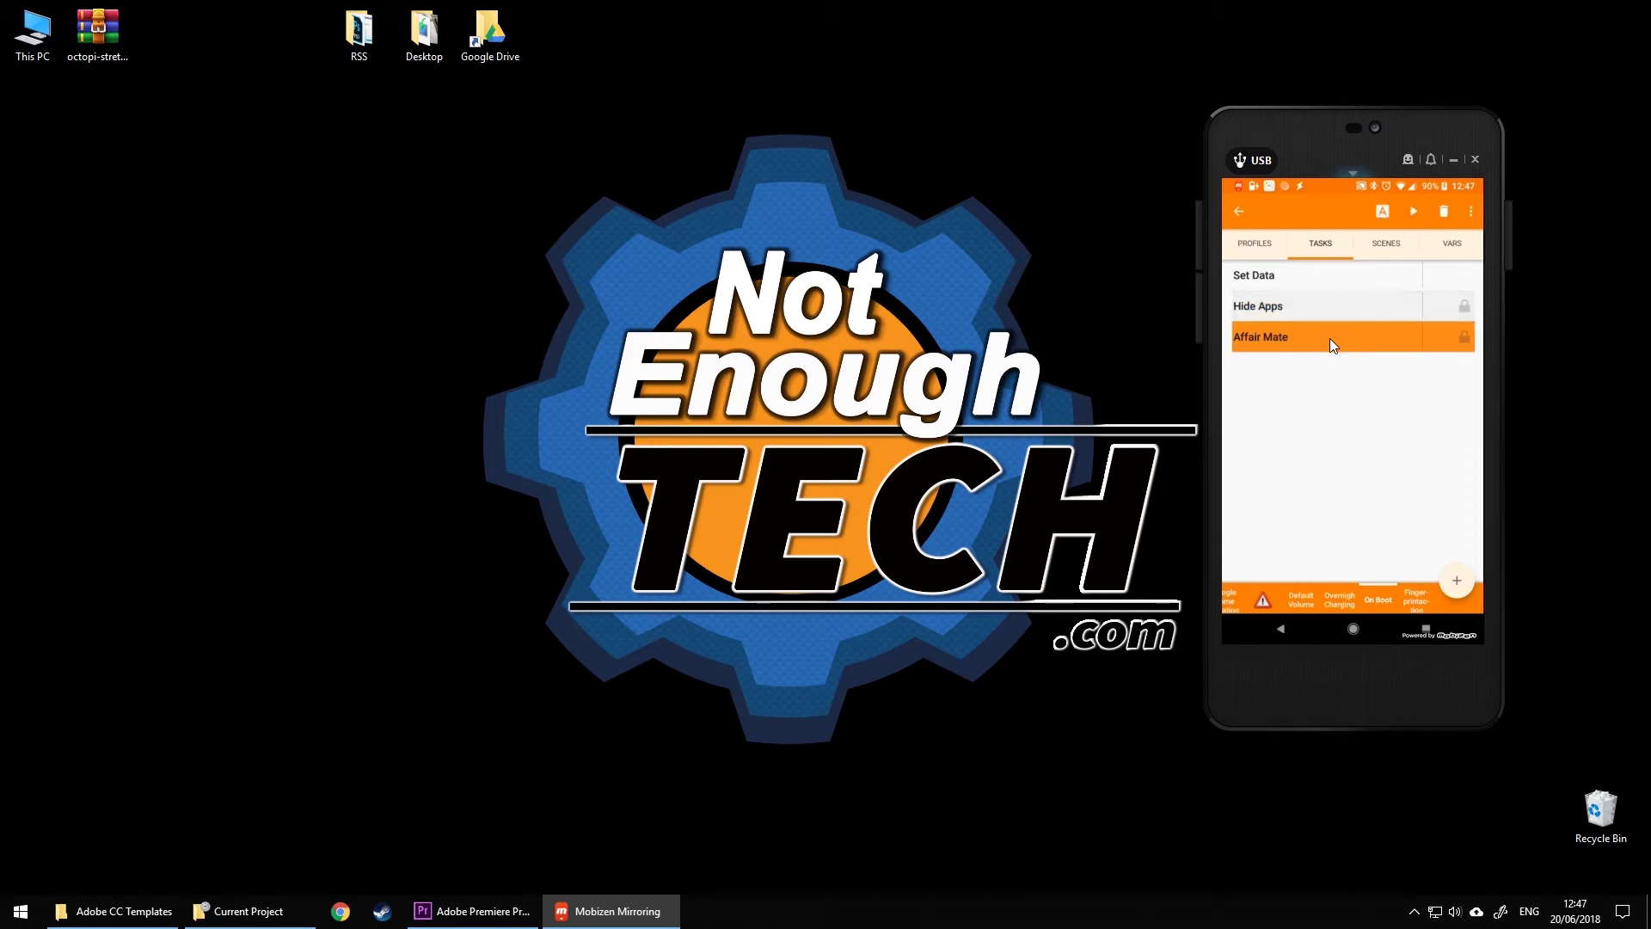
pyautogui.click(1329, 338)
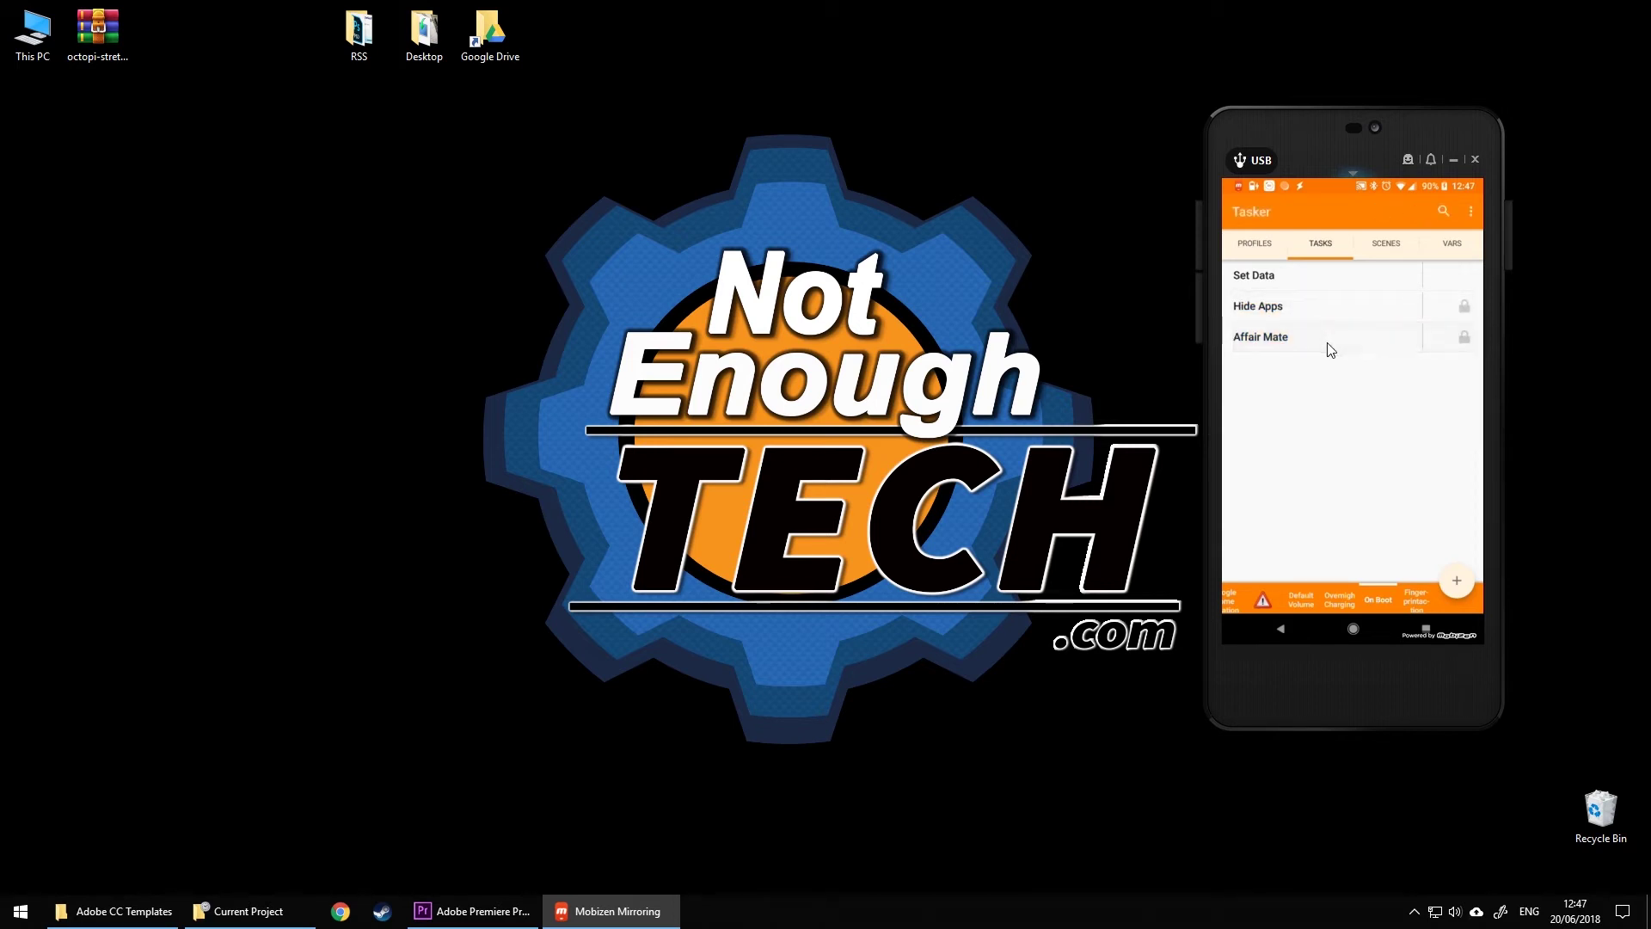
pyautogui.click(1320, 340)
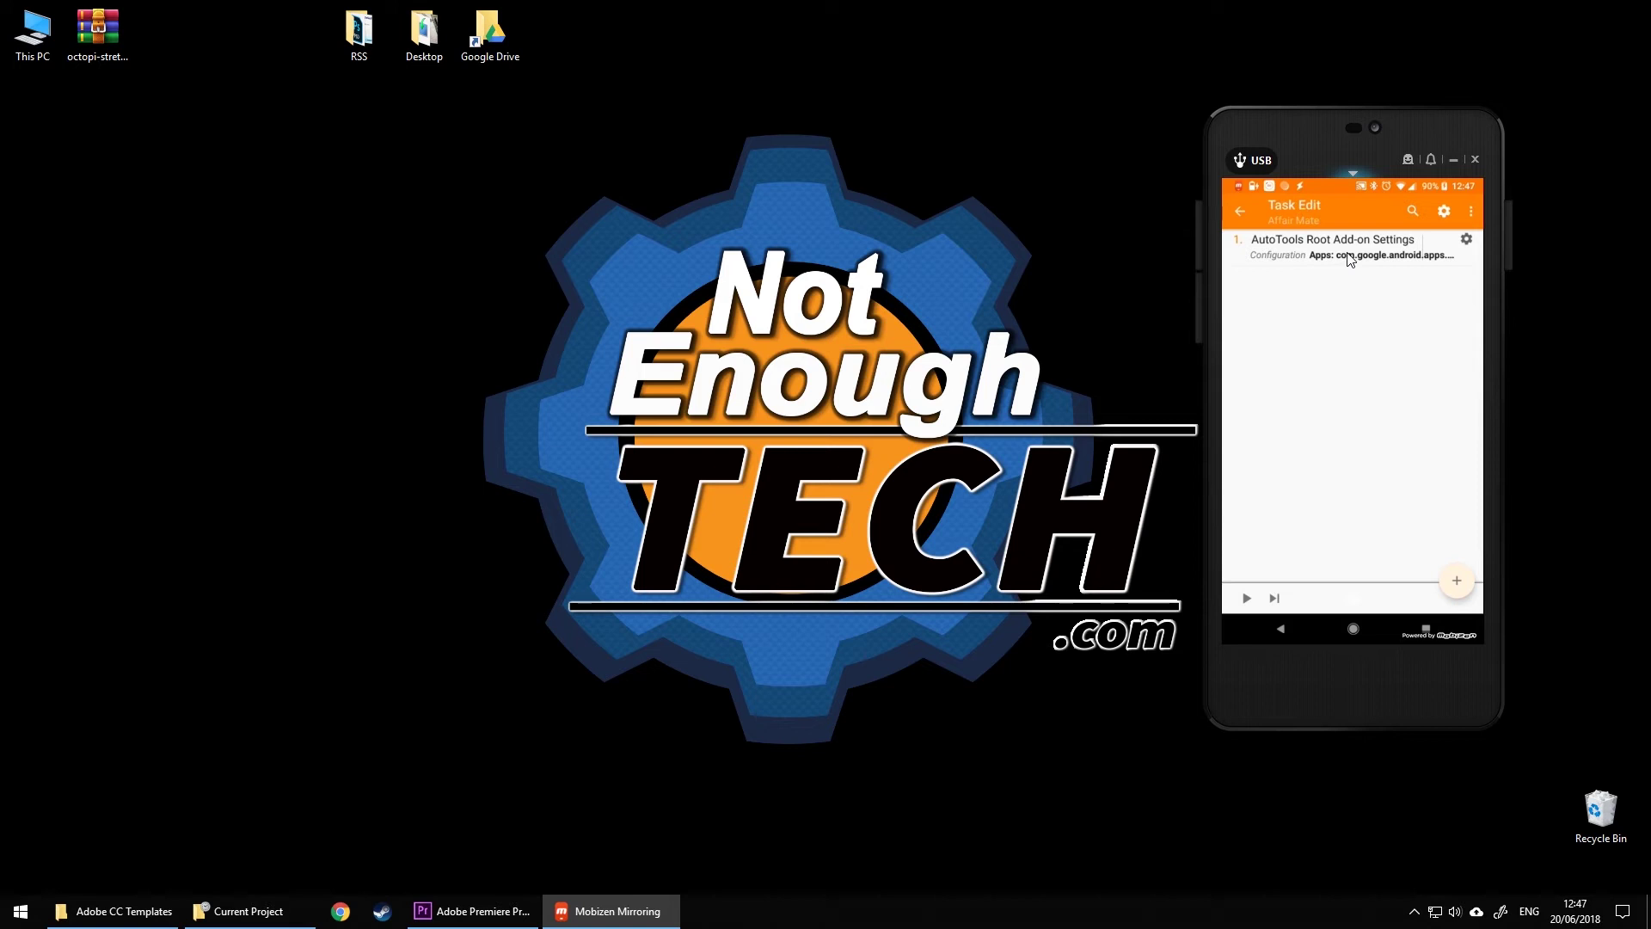
# Review the AutoTools Enable/Disable Apps toggle for Photos and com.whatsapp.w4b, then save the configuration
pyautogui.click(1349, 258)
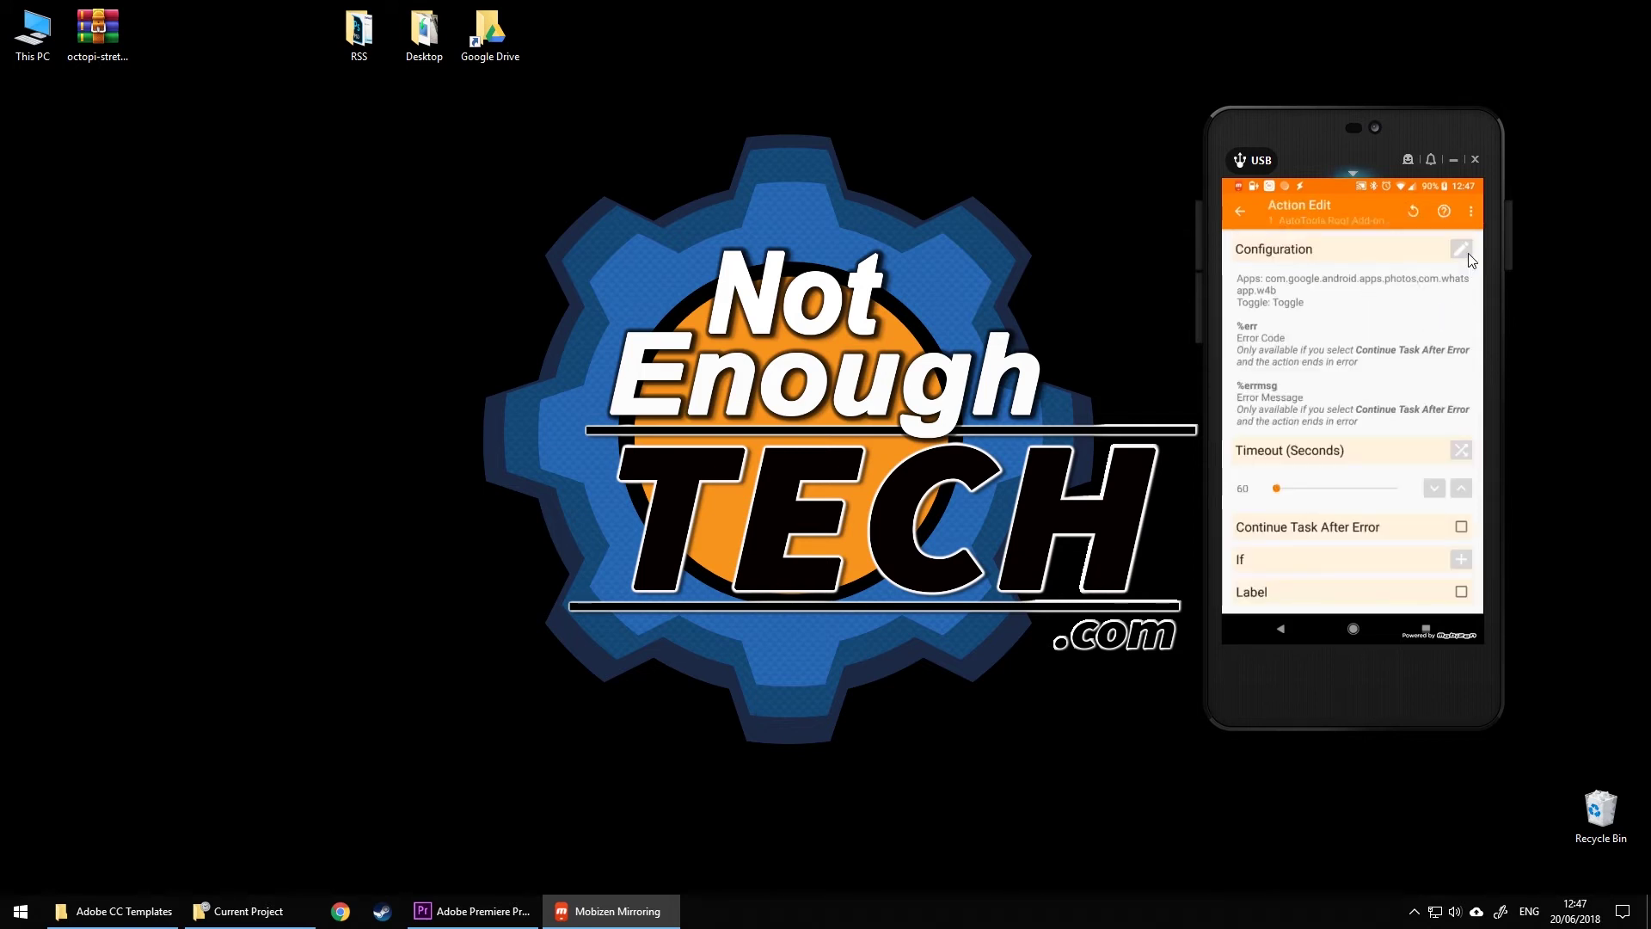
pyautogui.click(1461, 250)
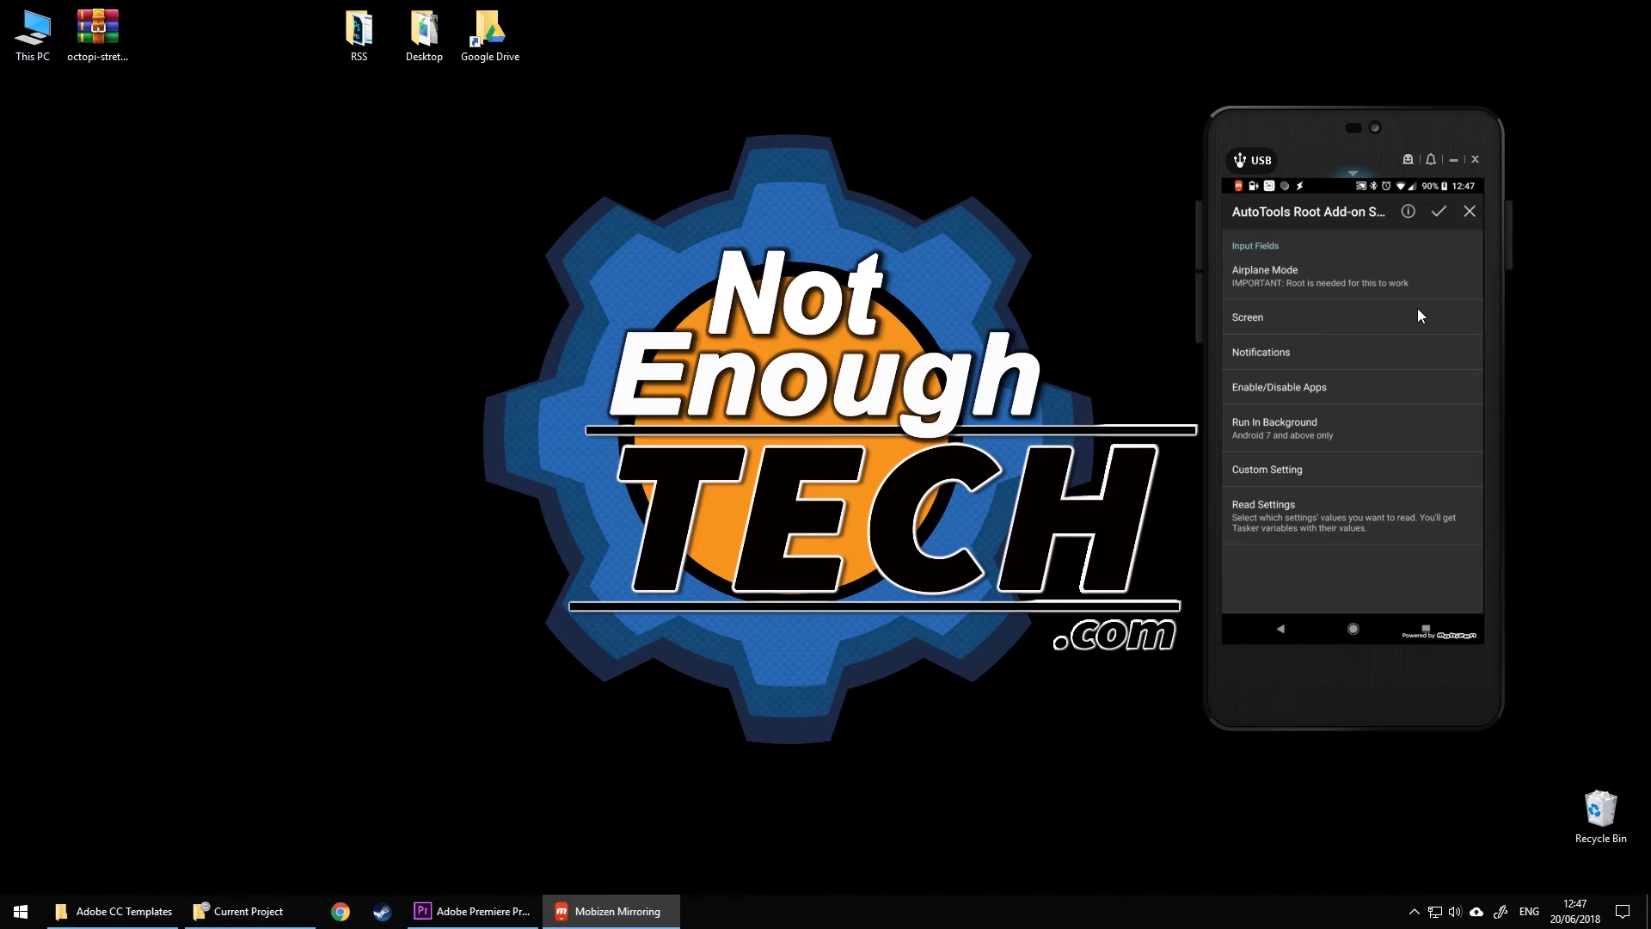
pyautogui.click(1336, 387)
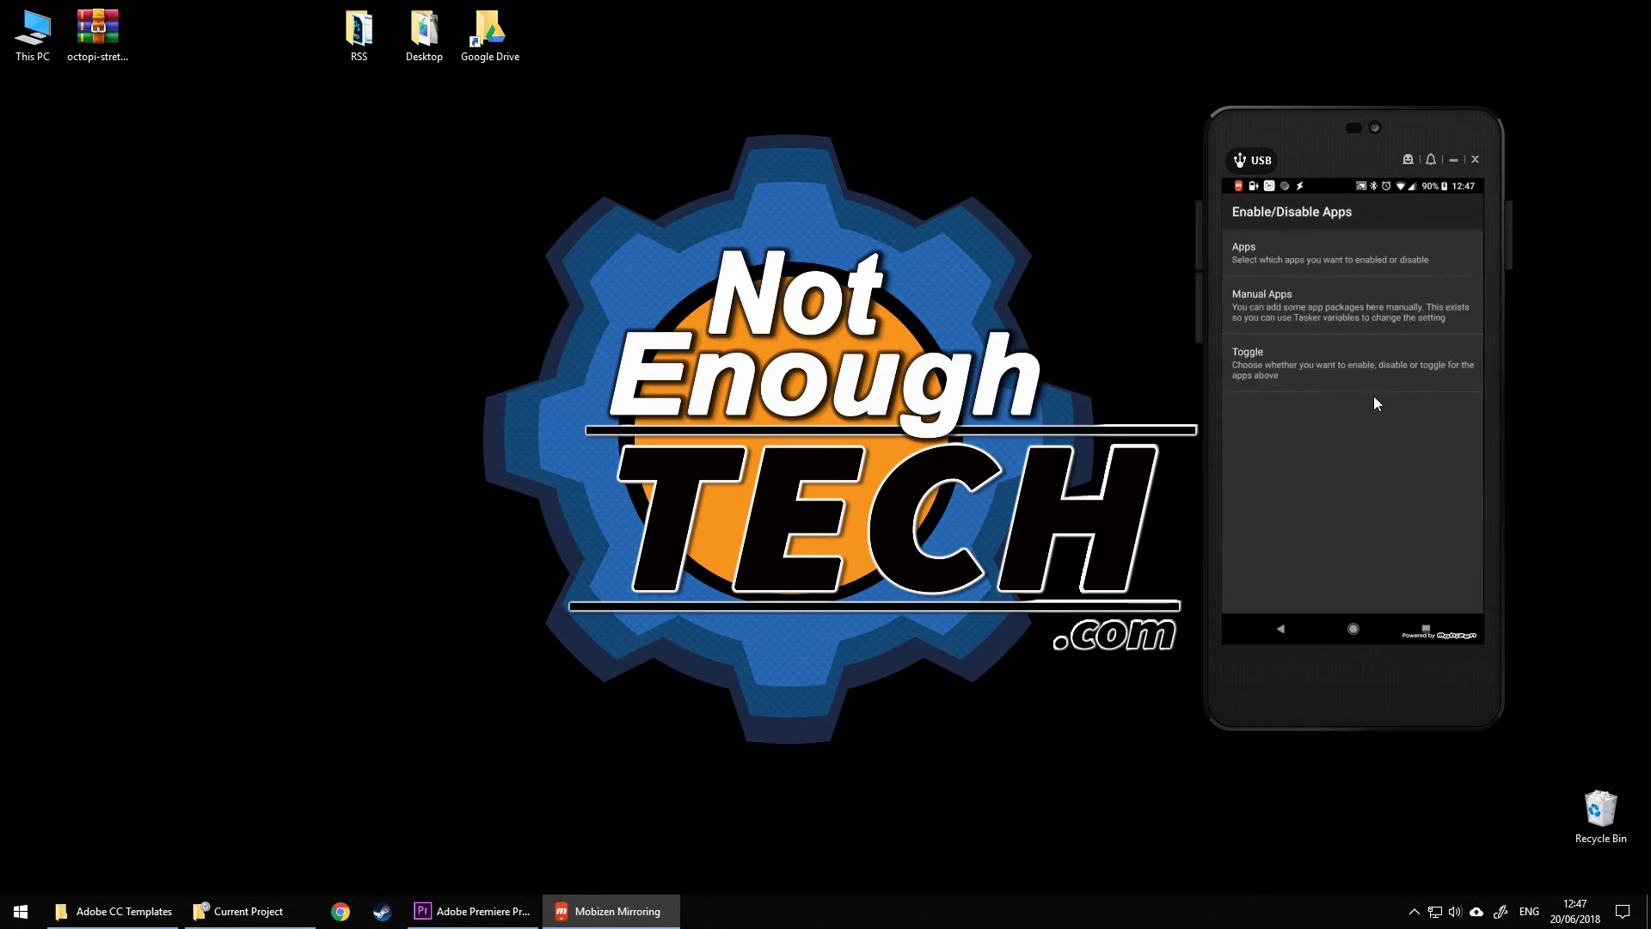
pyautogui.click(1324, 368)
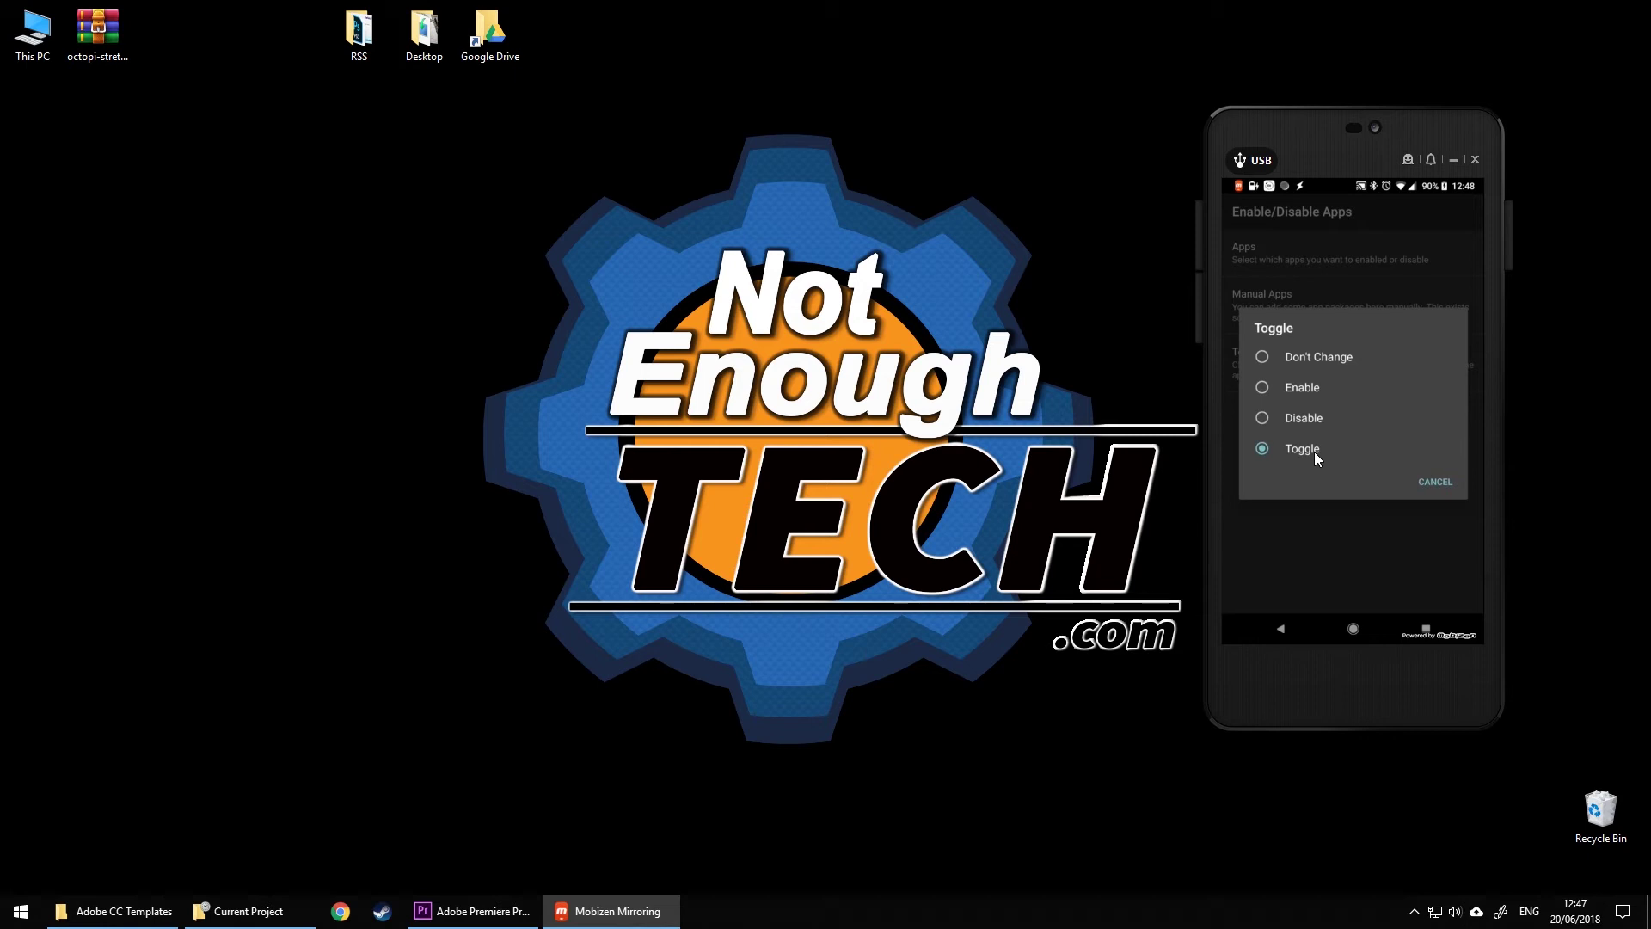
pyautogui.click(1425, 482)
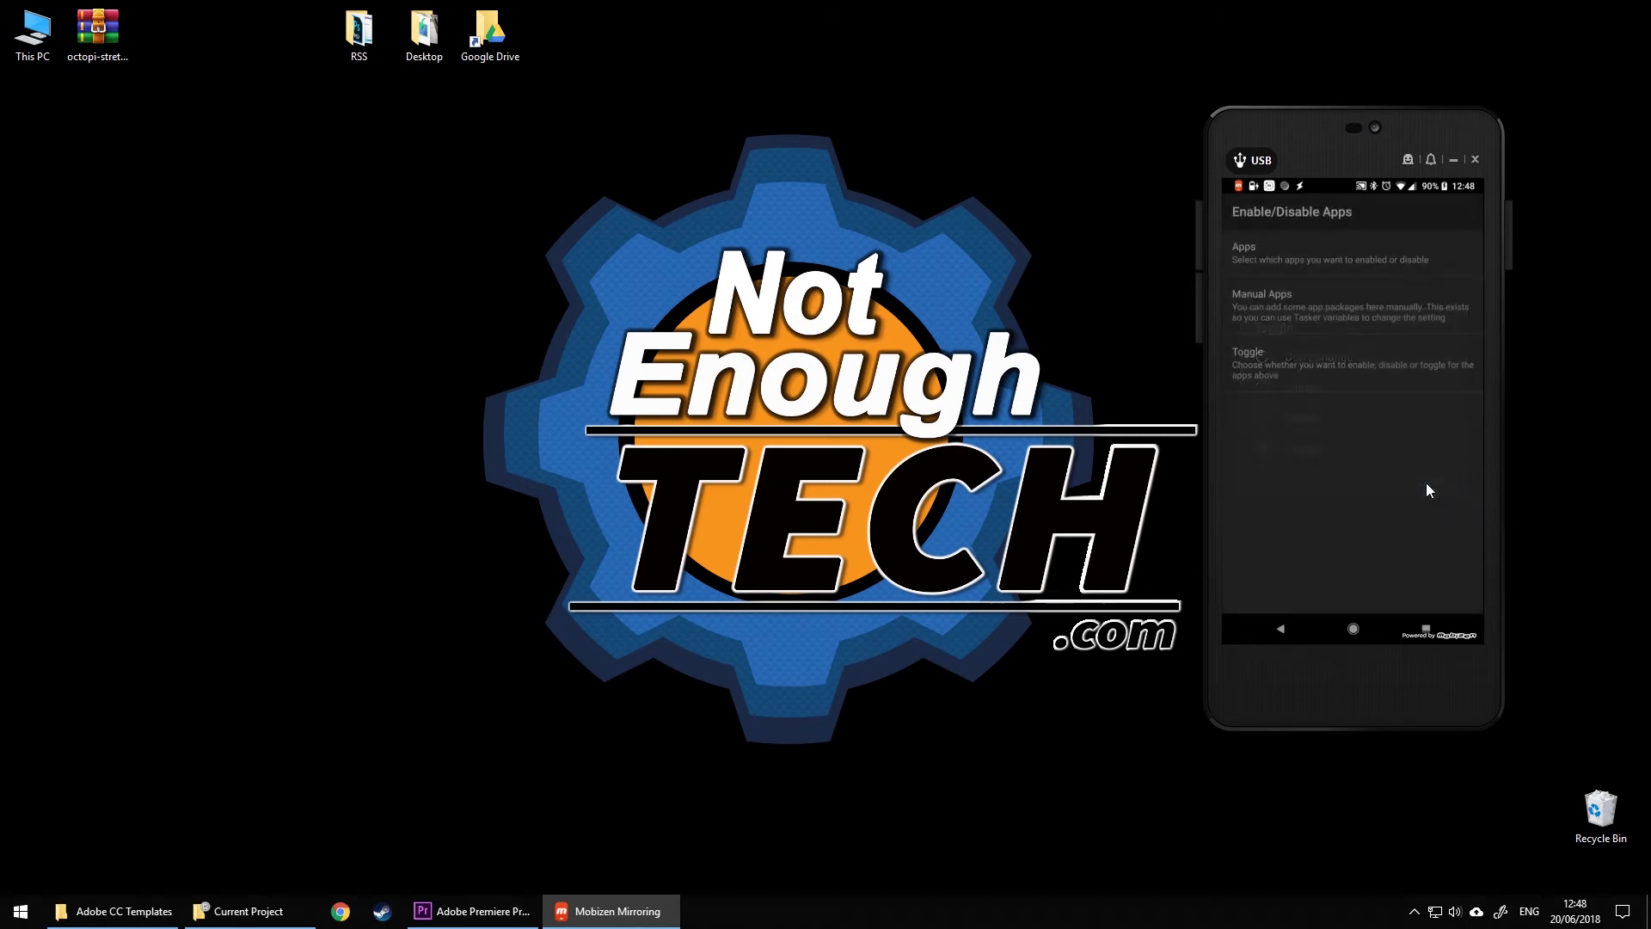
pyautogui.click(1317, 251)
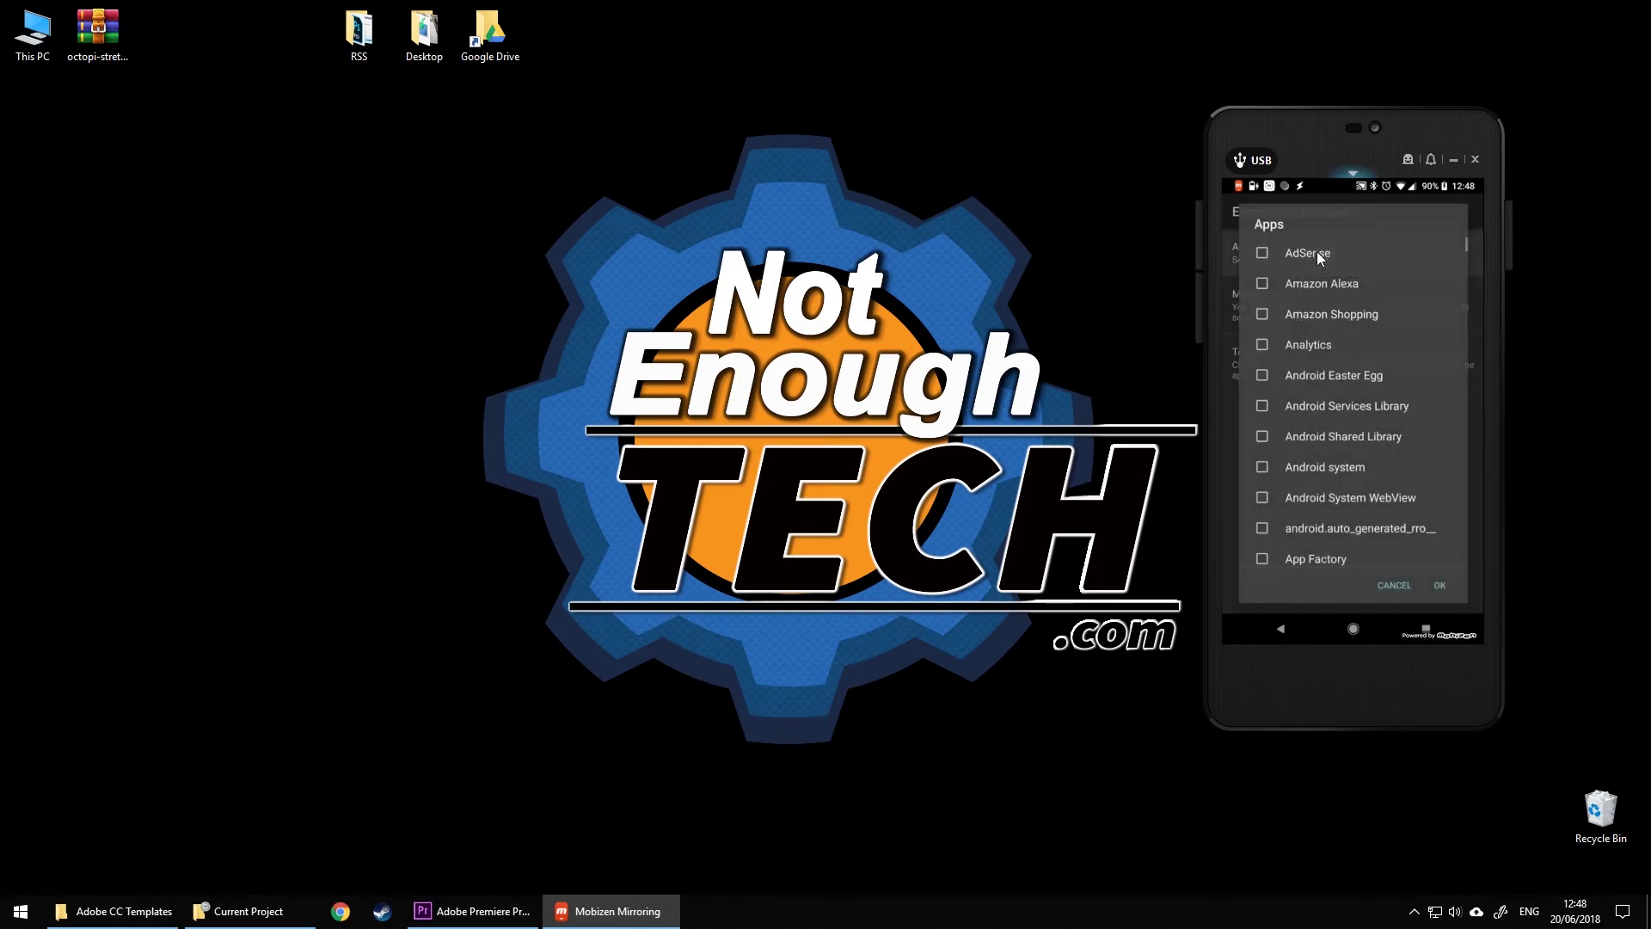
pyautogui.click(1442, 585)
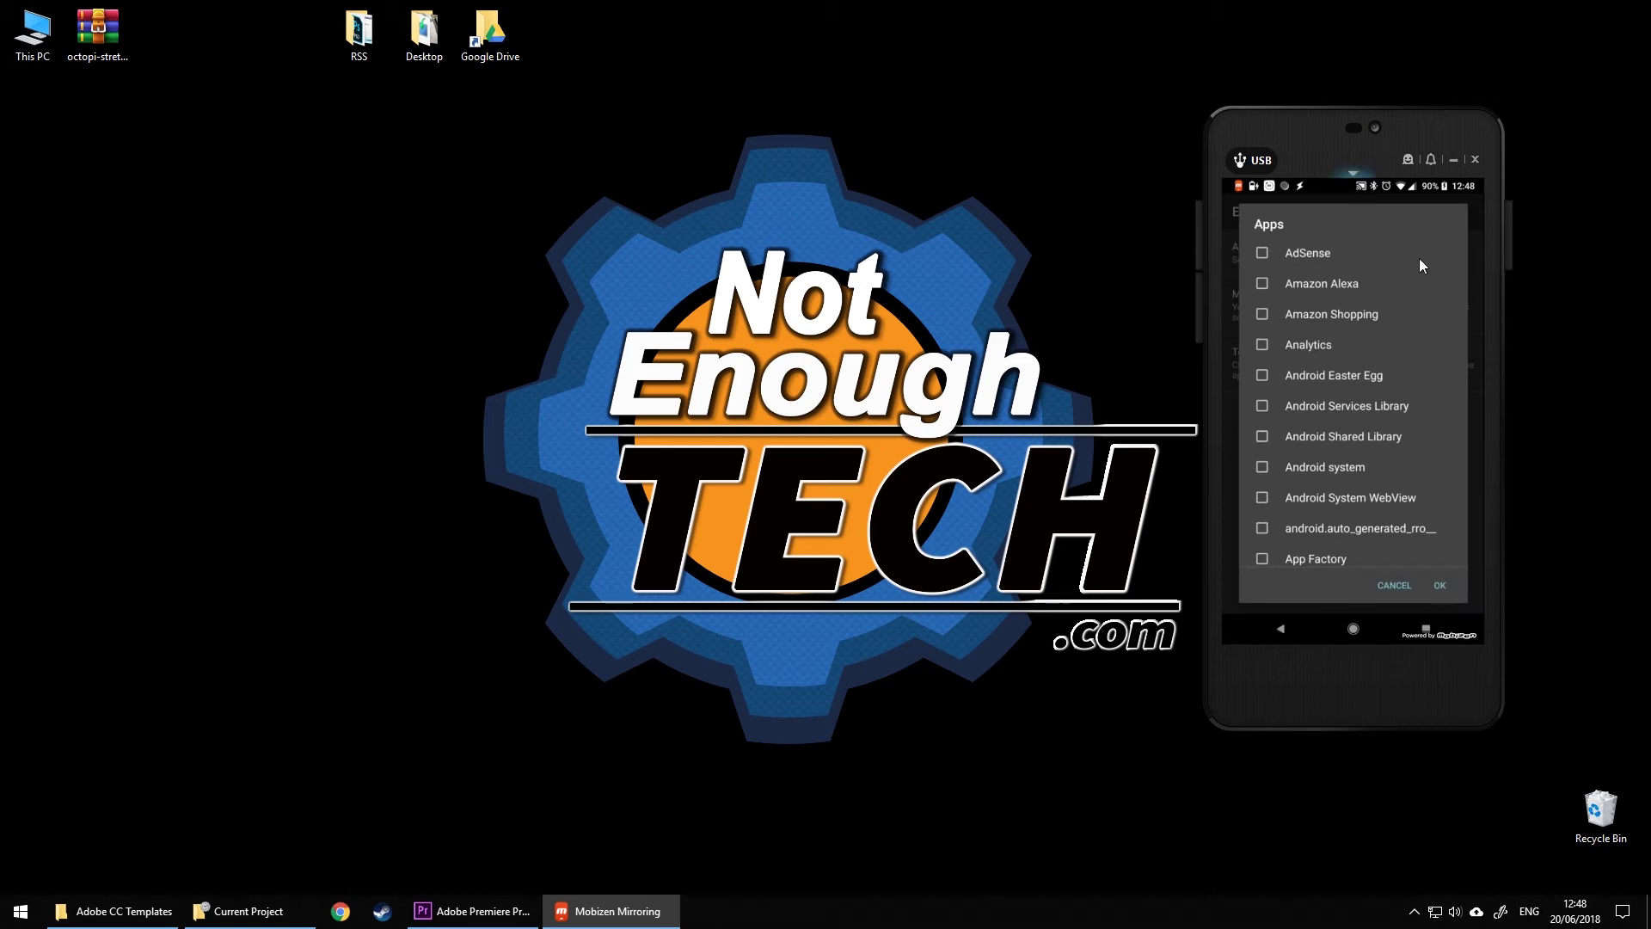
pyautogui.click(1281, 633)
pyautogui.click(1427, 214)
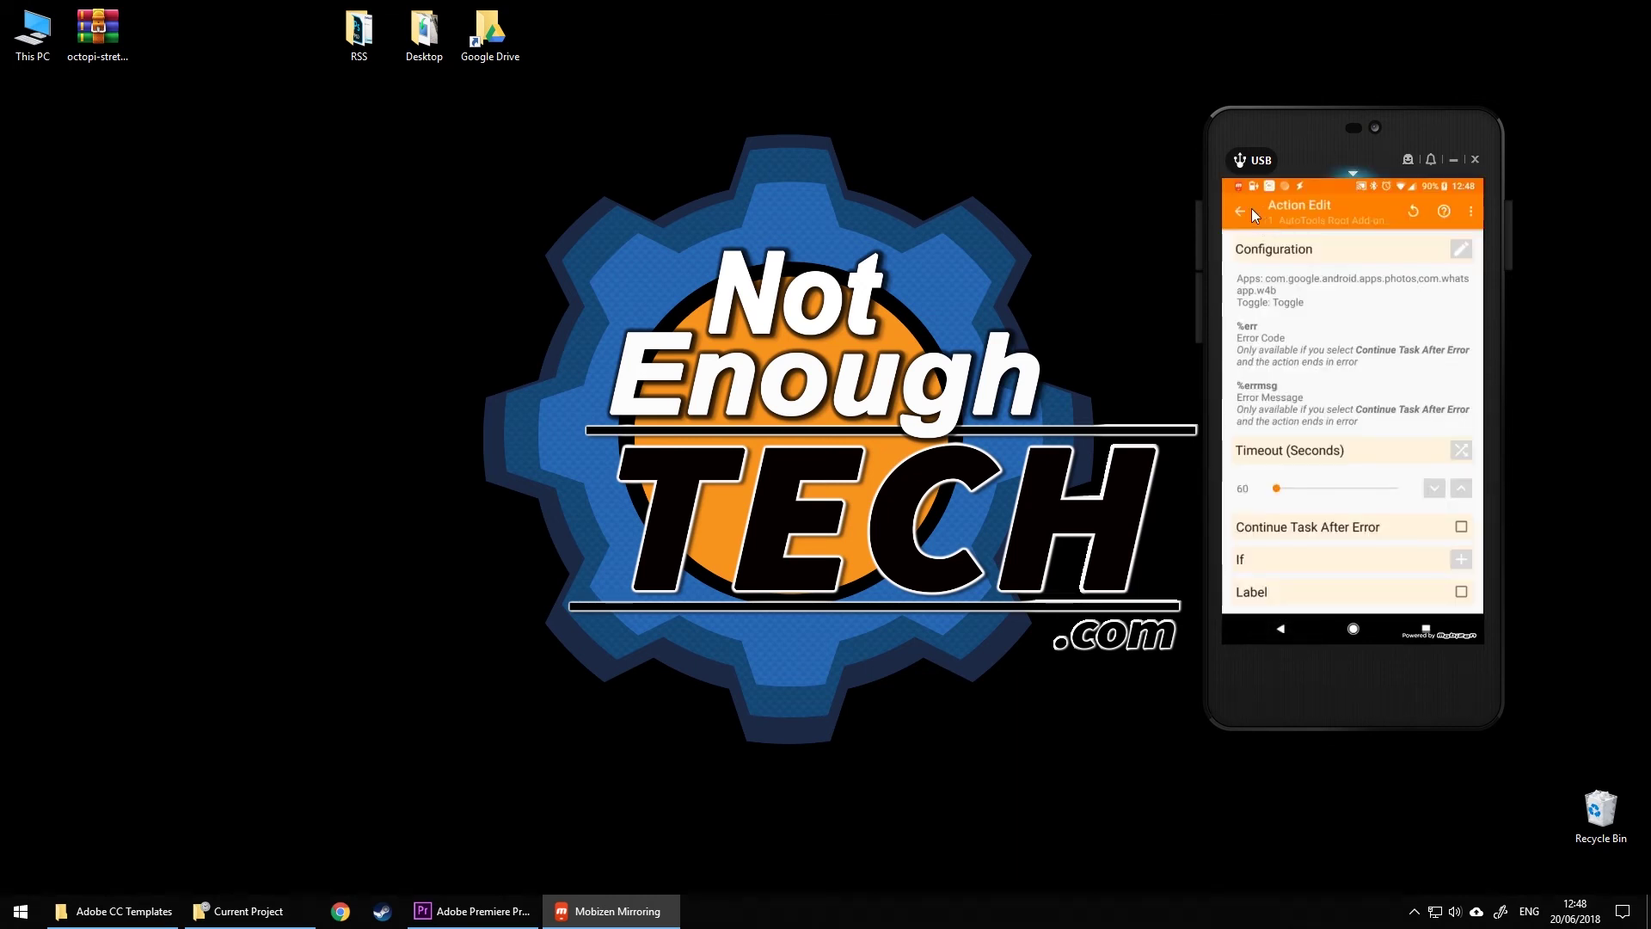
# Back out to Tasker's lists and inspect the Affair Mate profile's Pixel Launcher context
pyautogui.click(1244, 212)
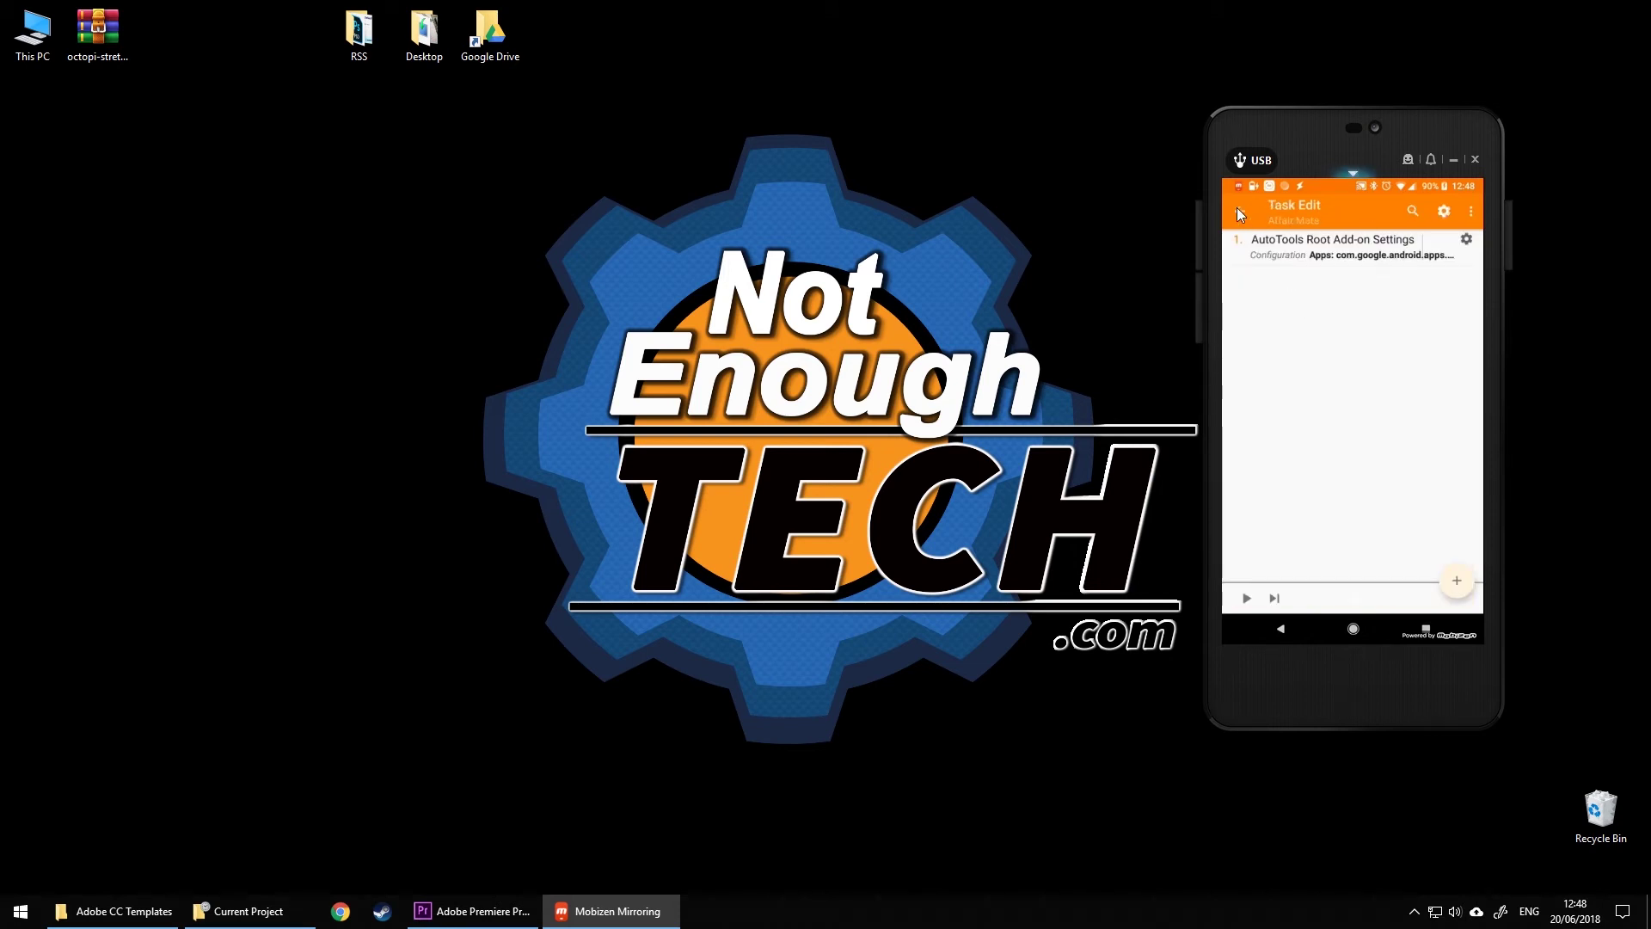
pyautogui.rightClick(1279, 276)
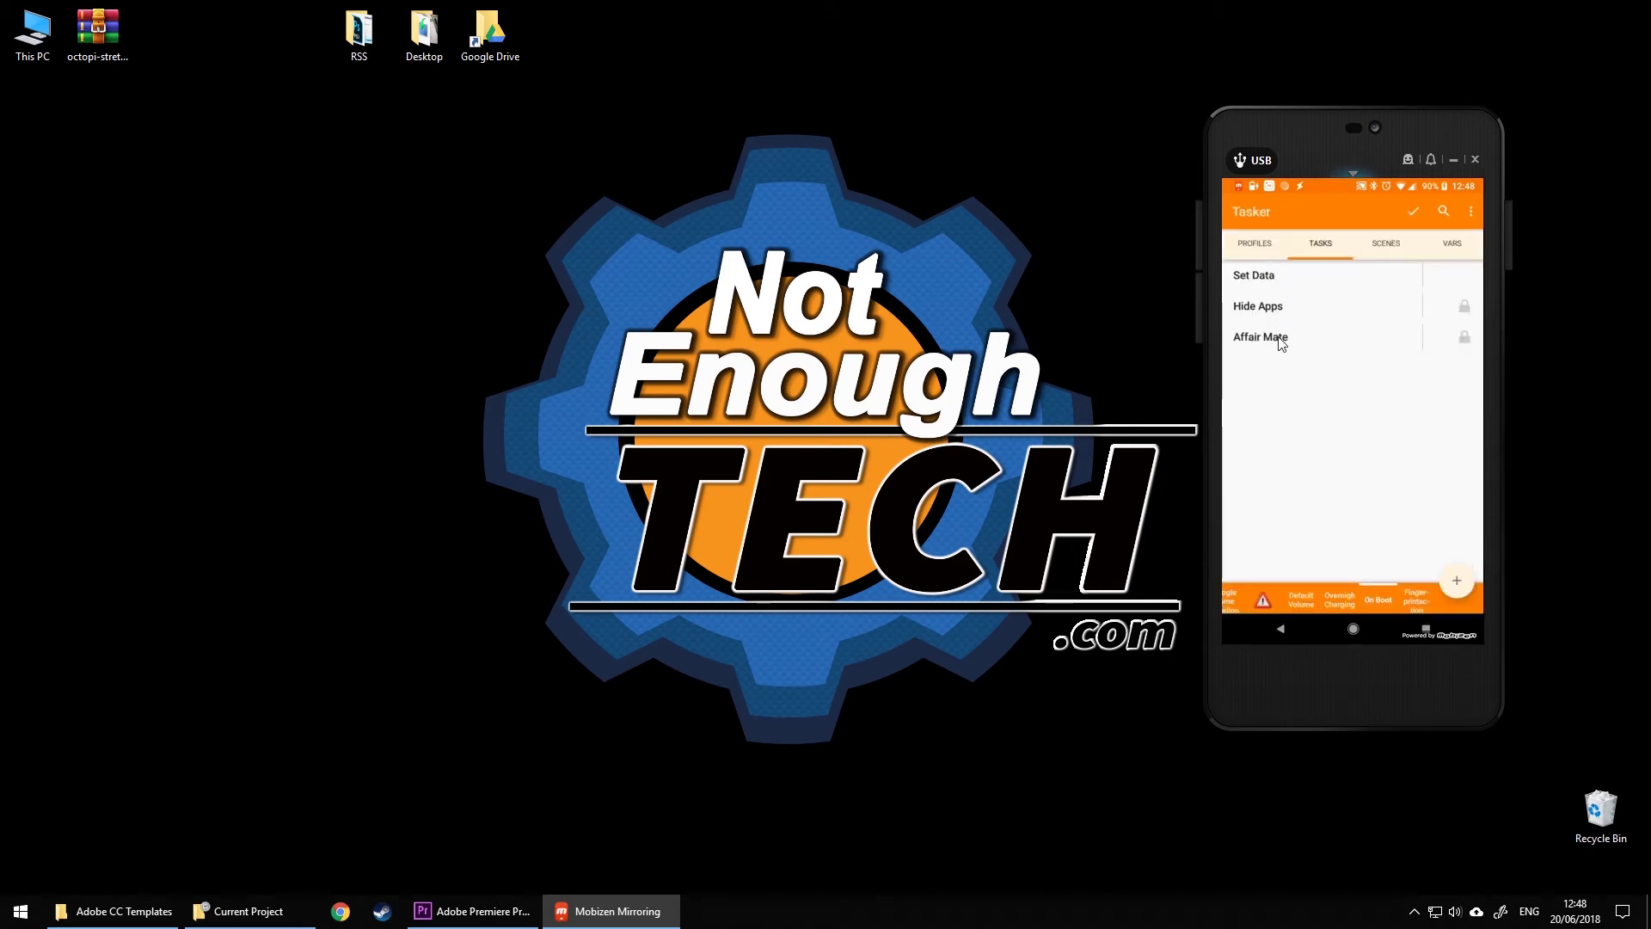
pyautogui.click(1263, 251)
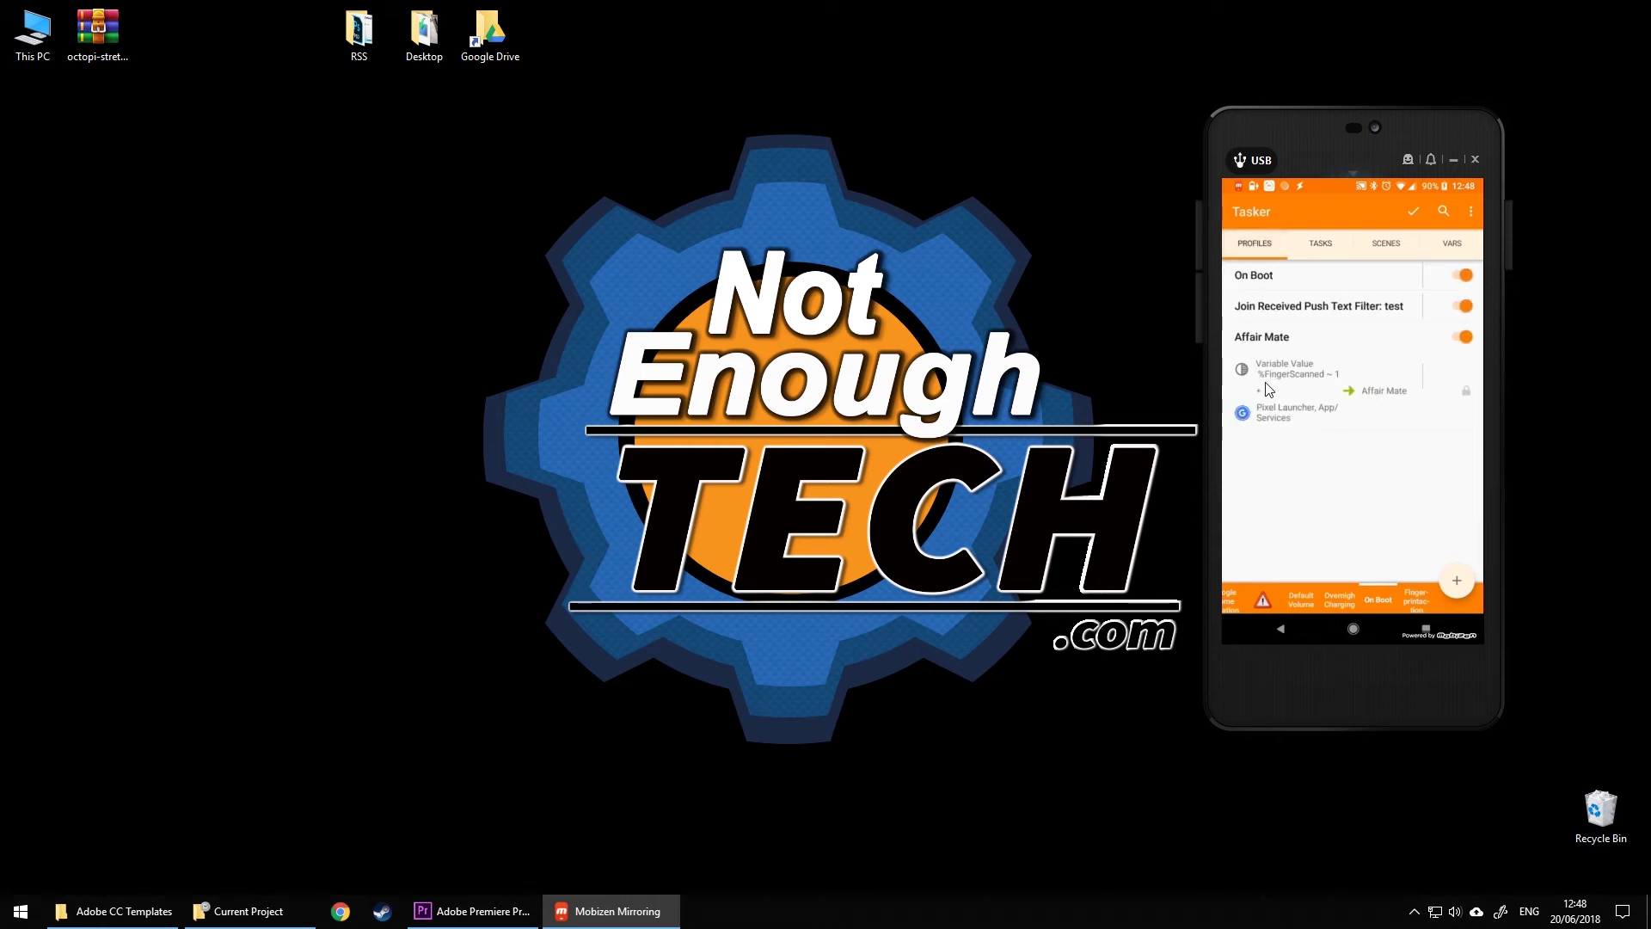
pyautogui.click(1284, 413)
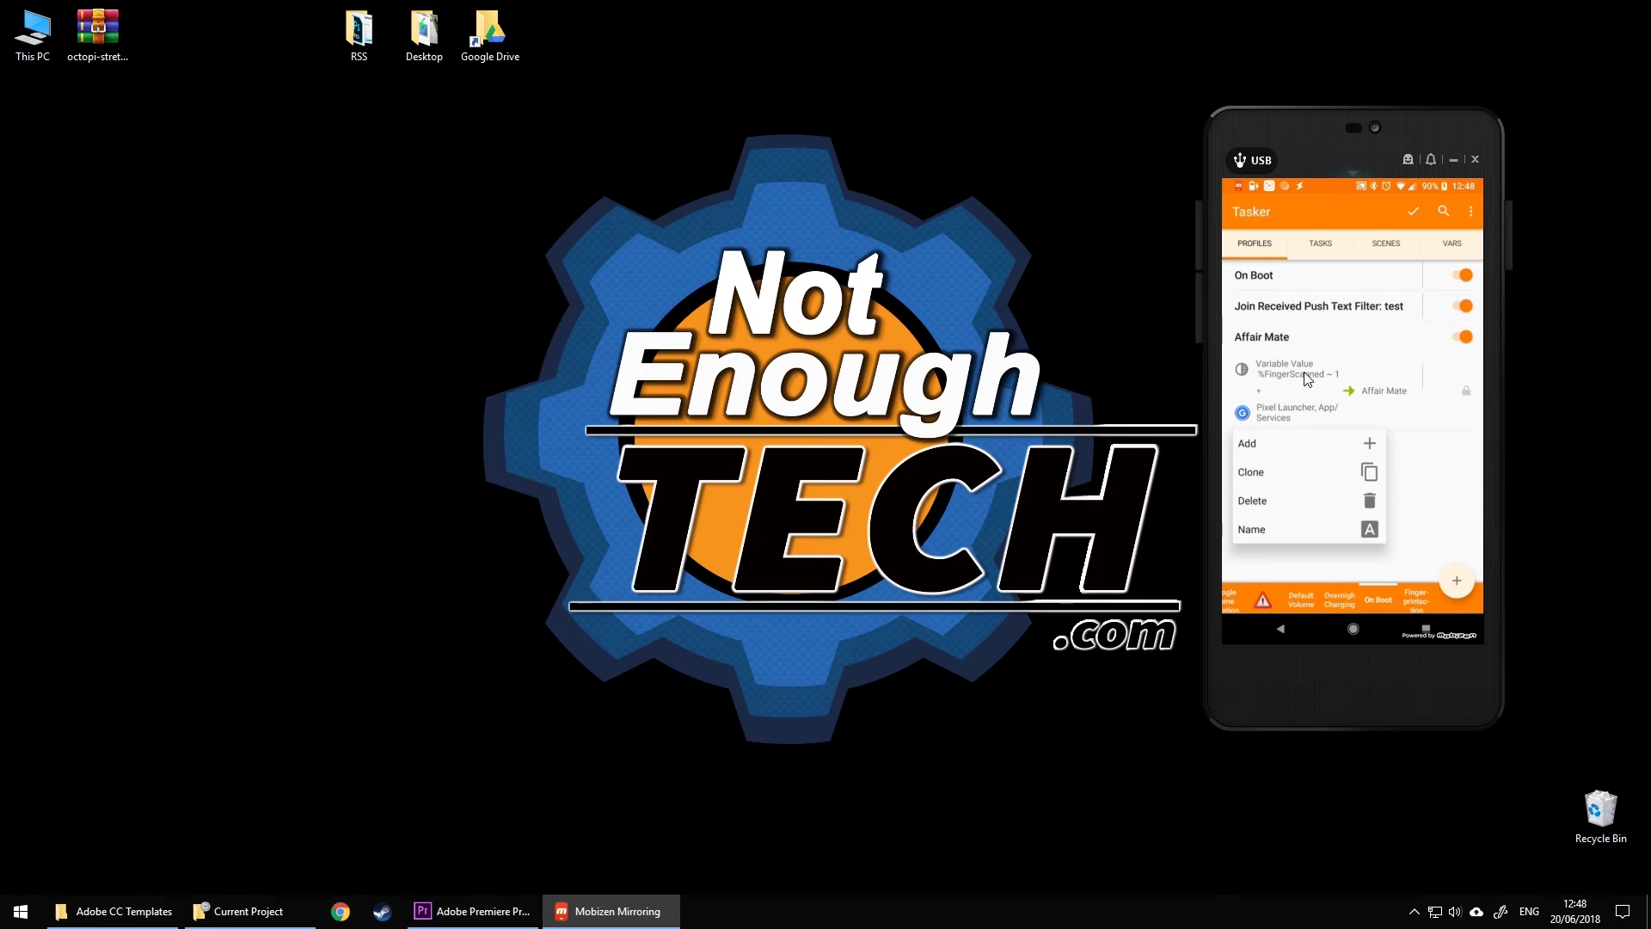
pyautogui.click(1435, 458)
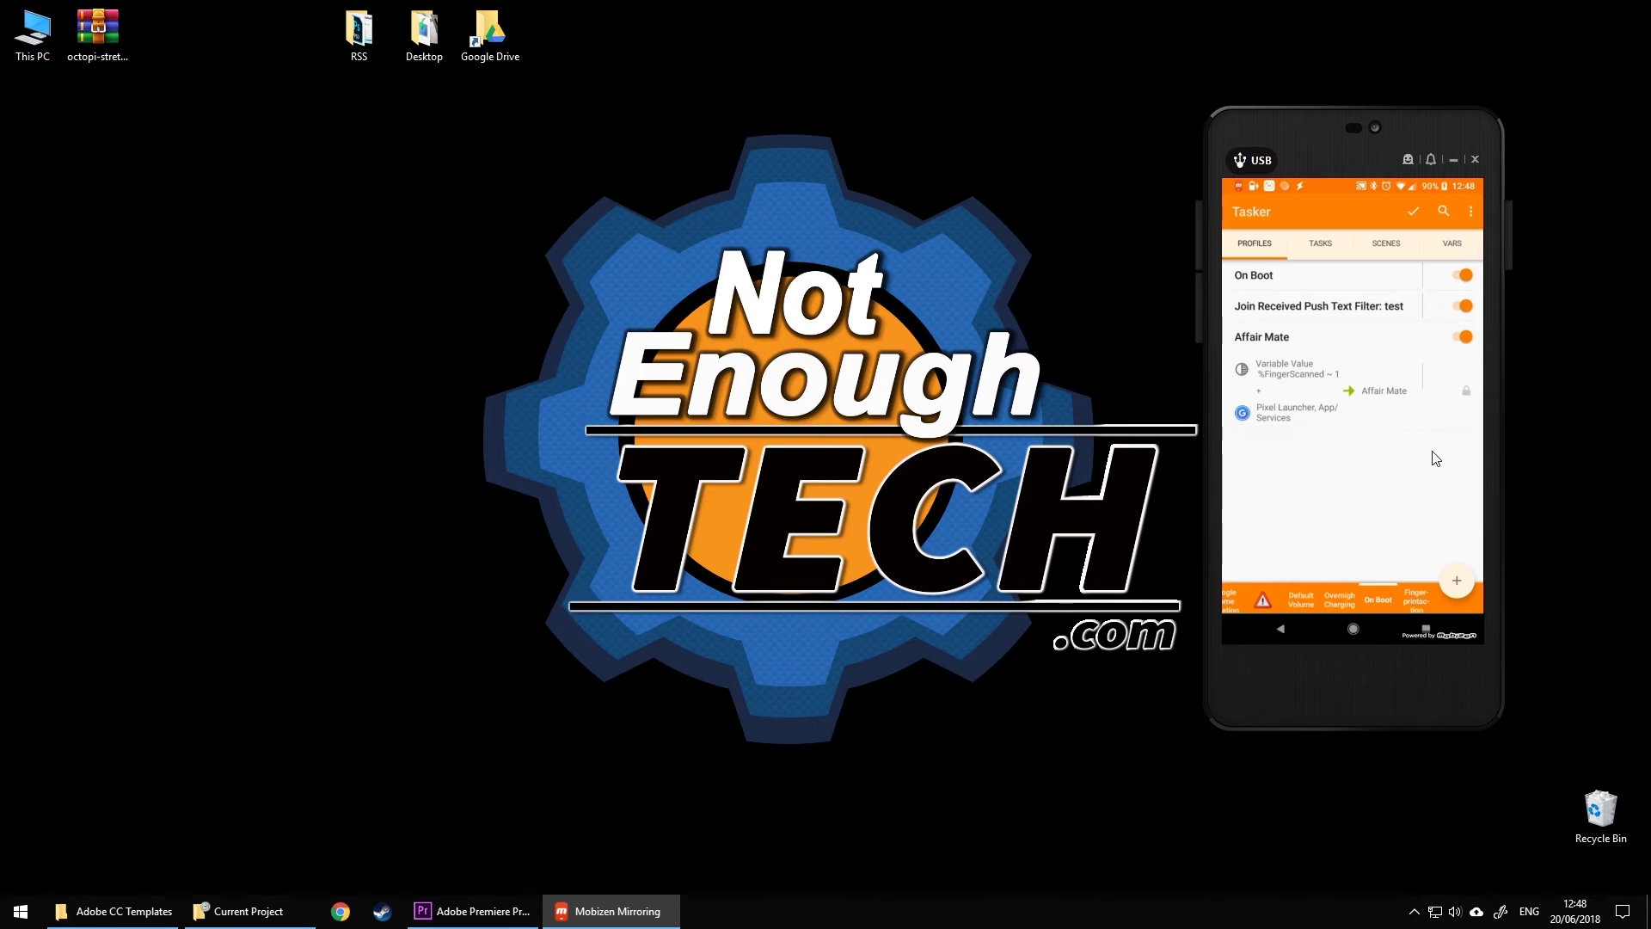
# Open Hide Apps, select Vibrate Pattern, AutoTools and Variable Add actions, then deselect them
pyautogui.click(1326, 245)
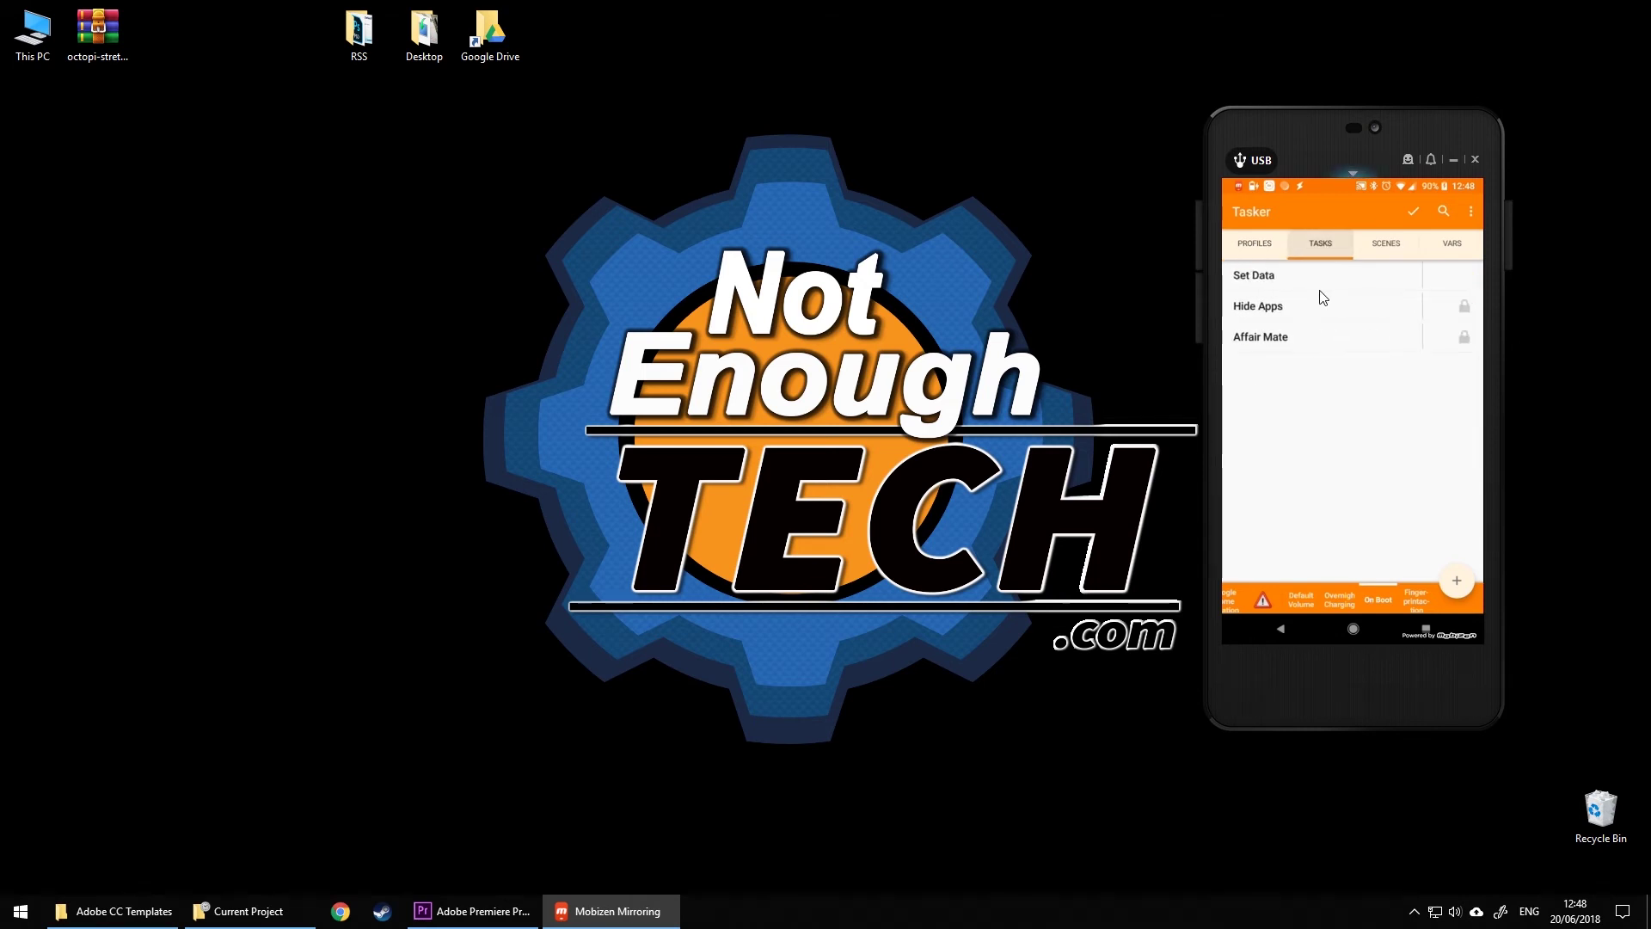
pyautogui.click(1306, 312)
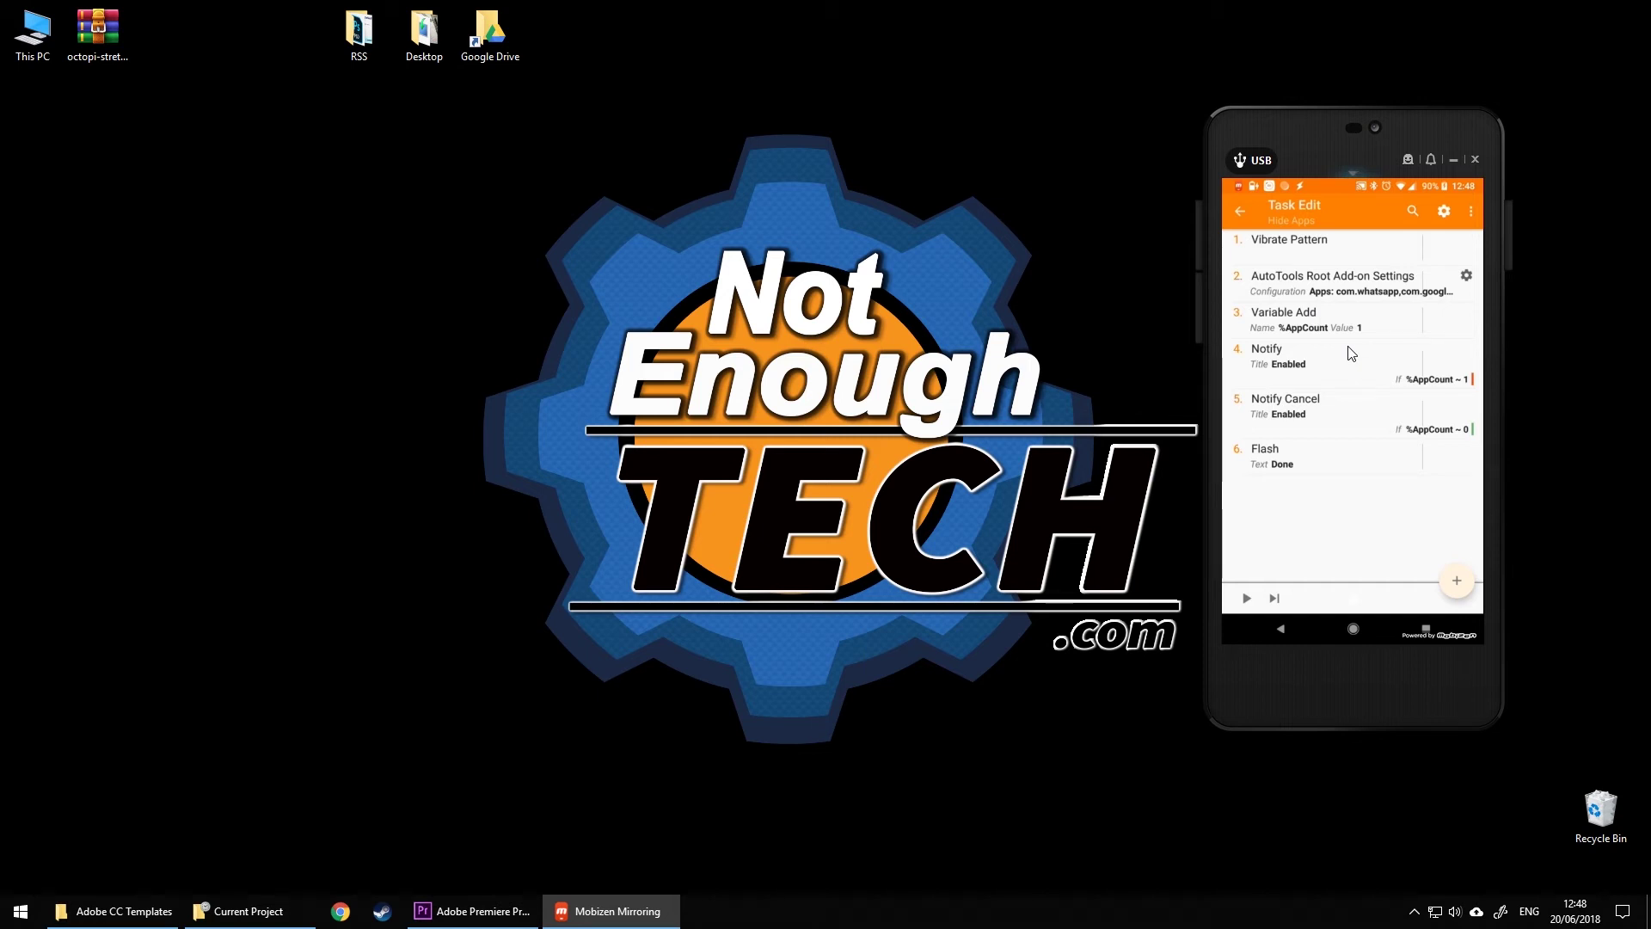
pyautogui.click(1316, 246)
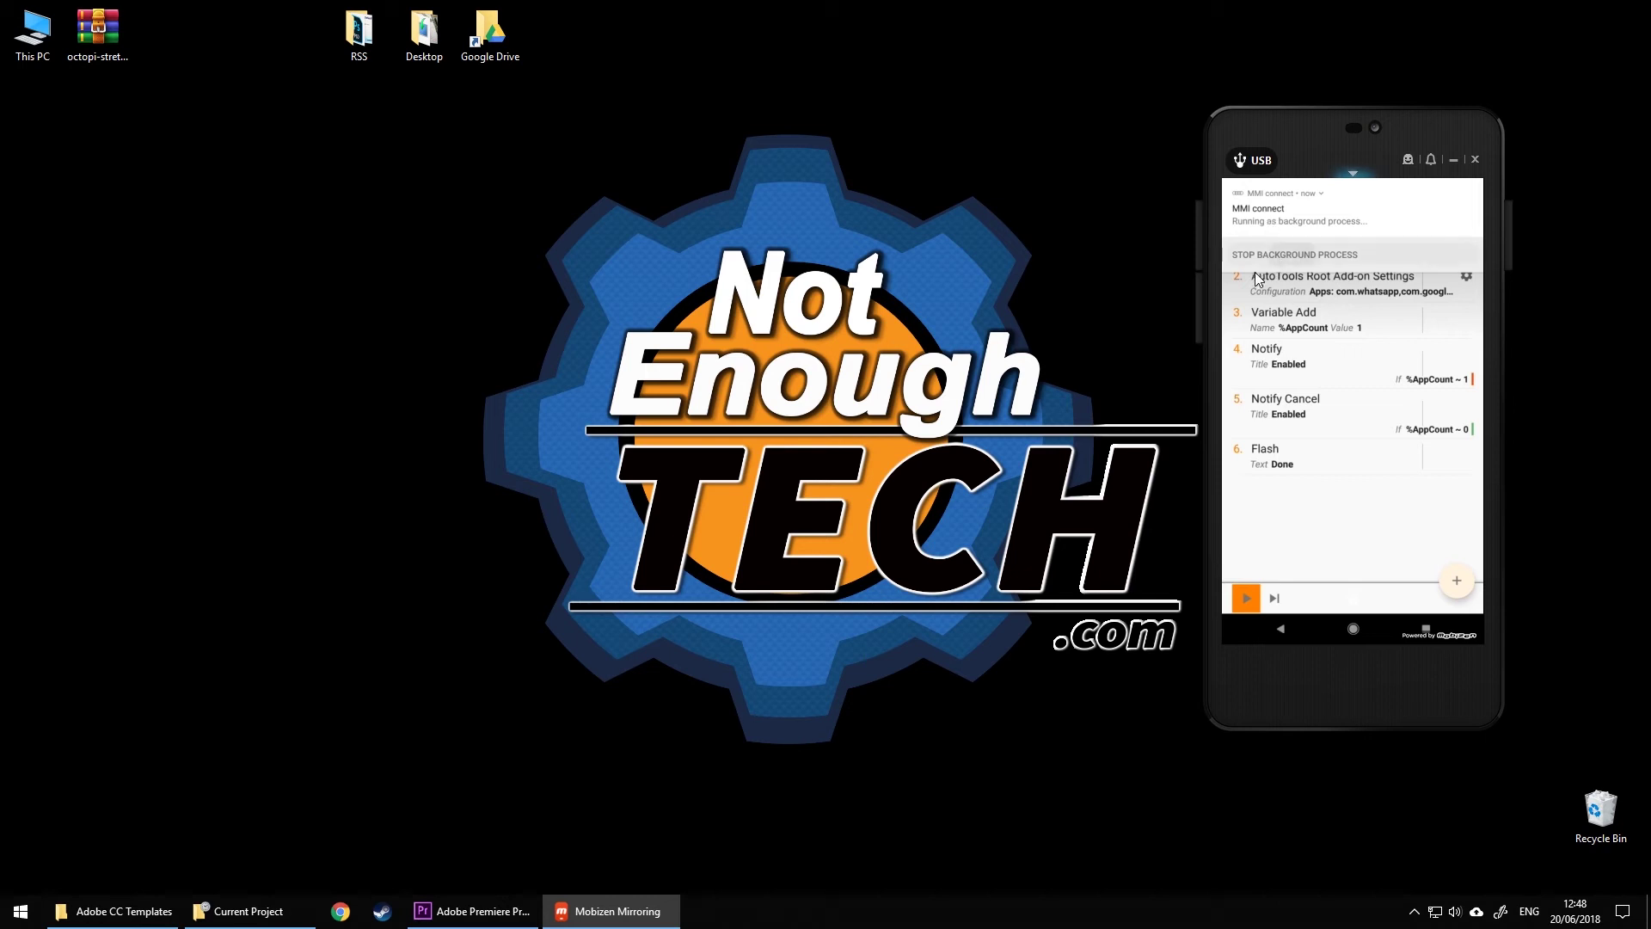
pyautogui.click(1311, 286)
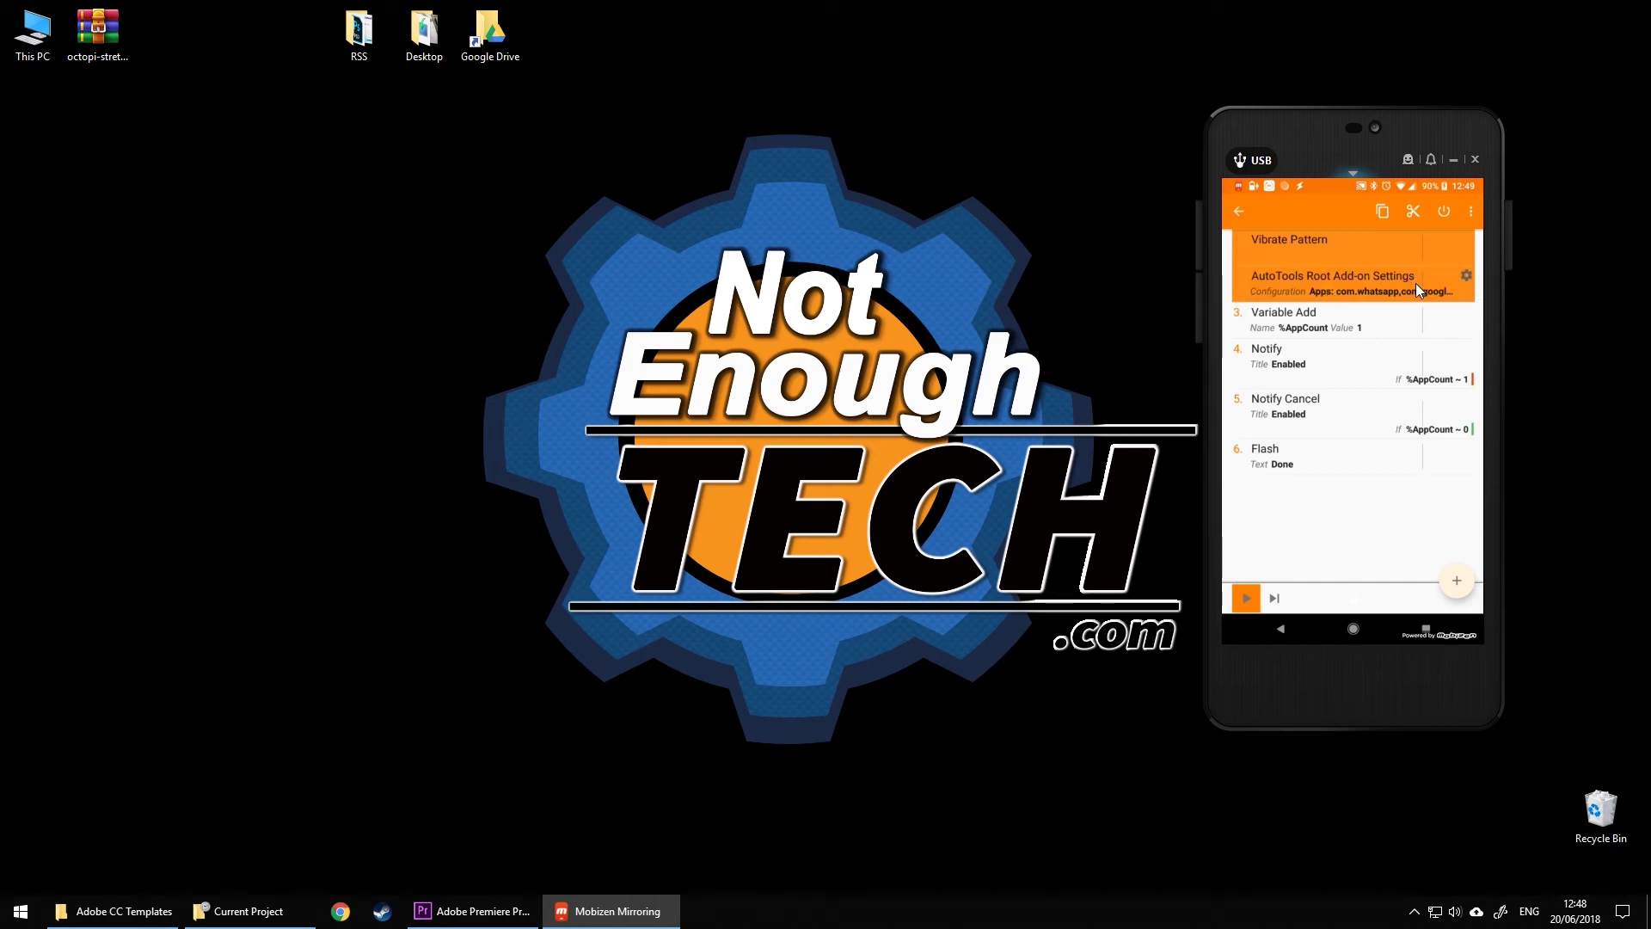
pyautogui.click(1381, 332)
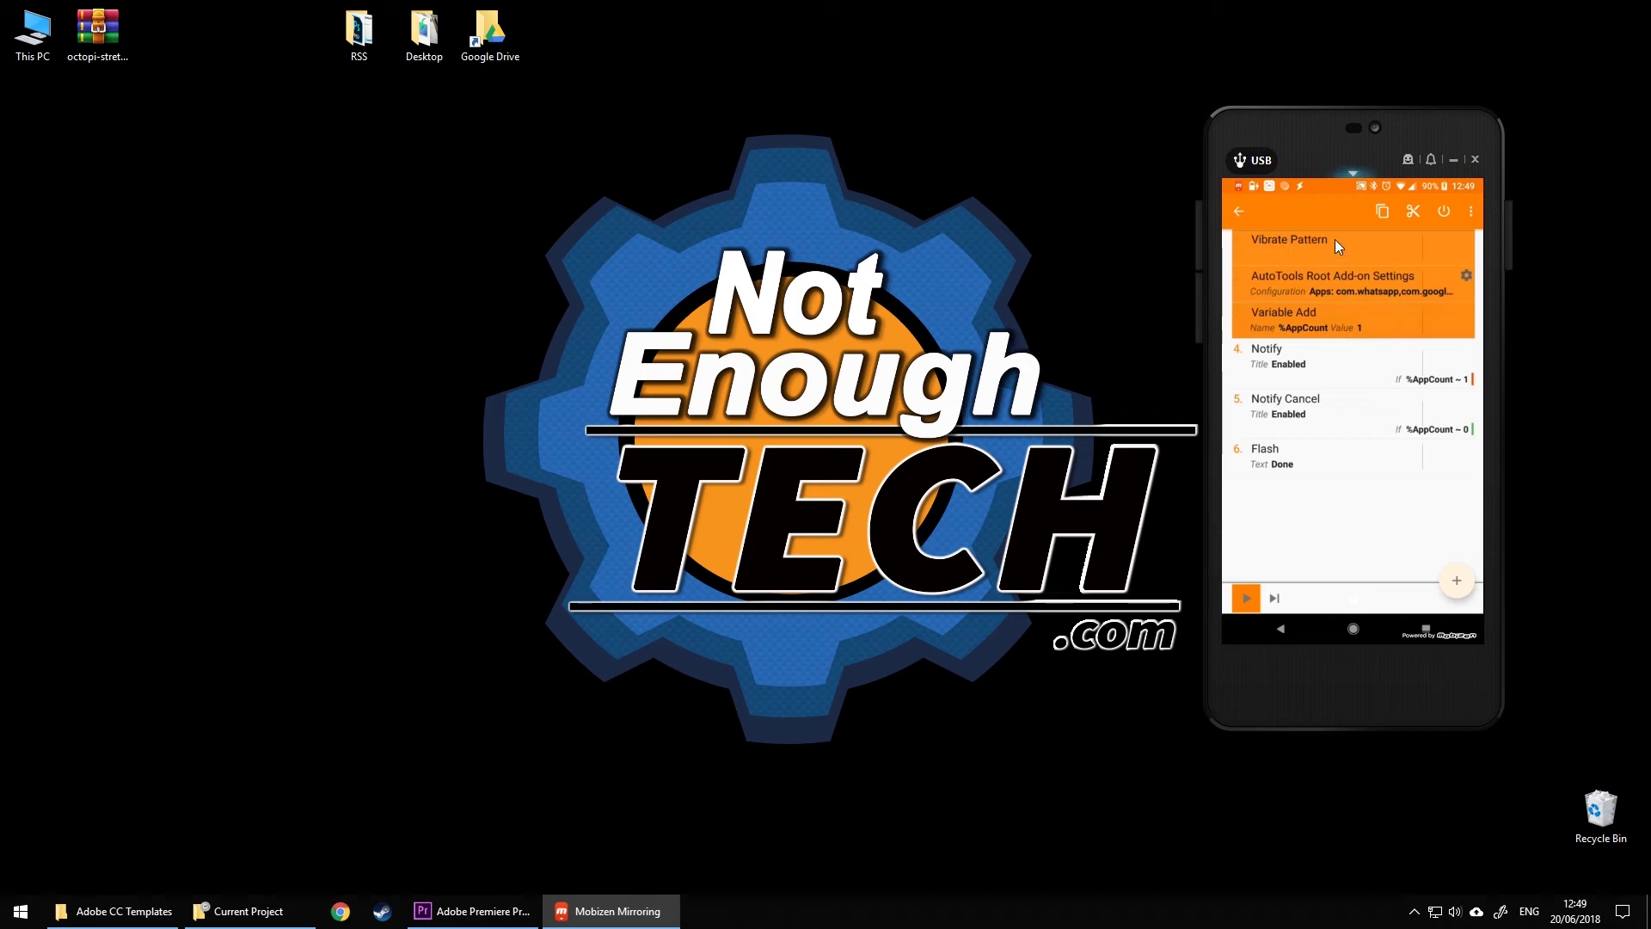
pyautogui.click(1334, 239)
pyautogui.click(1331, 315)
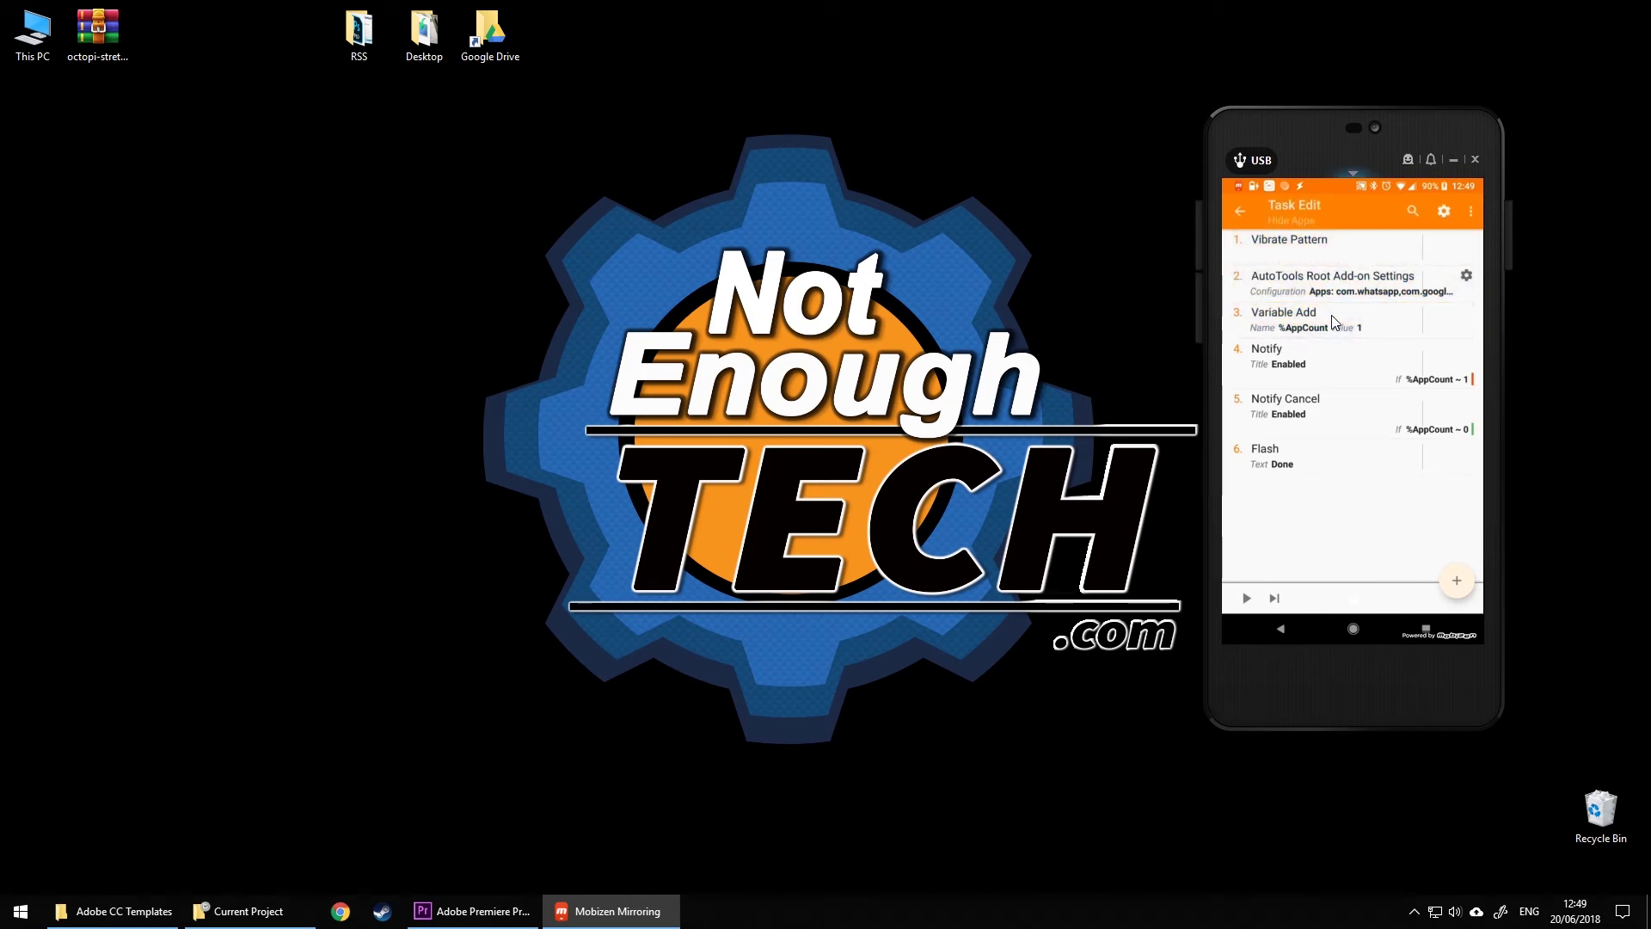
pyautogui.click(1333, 321)
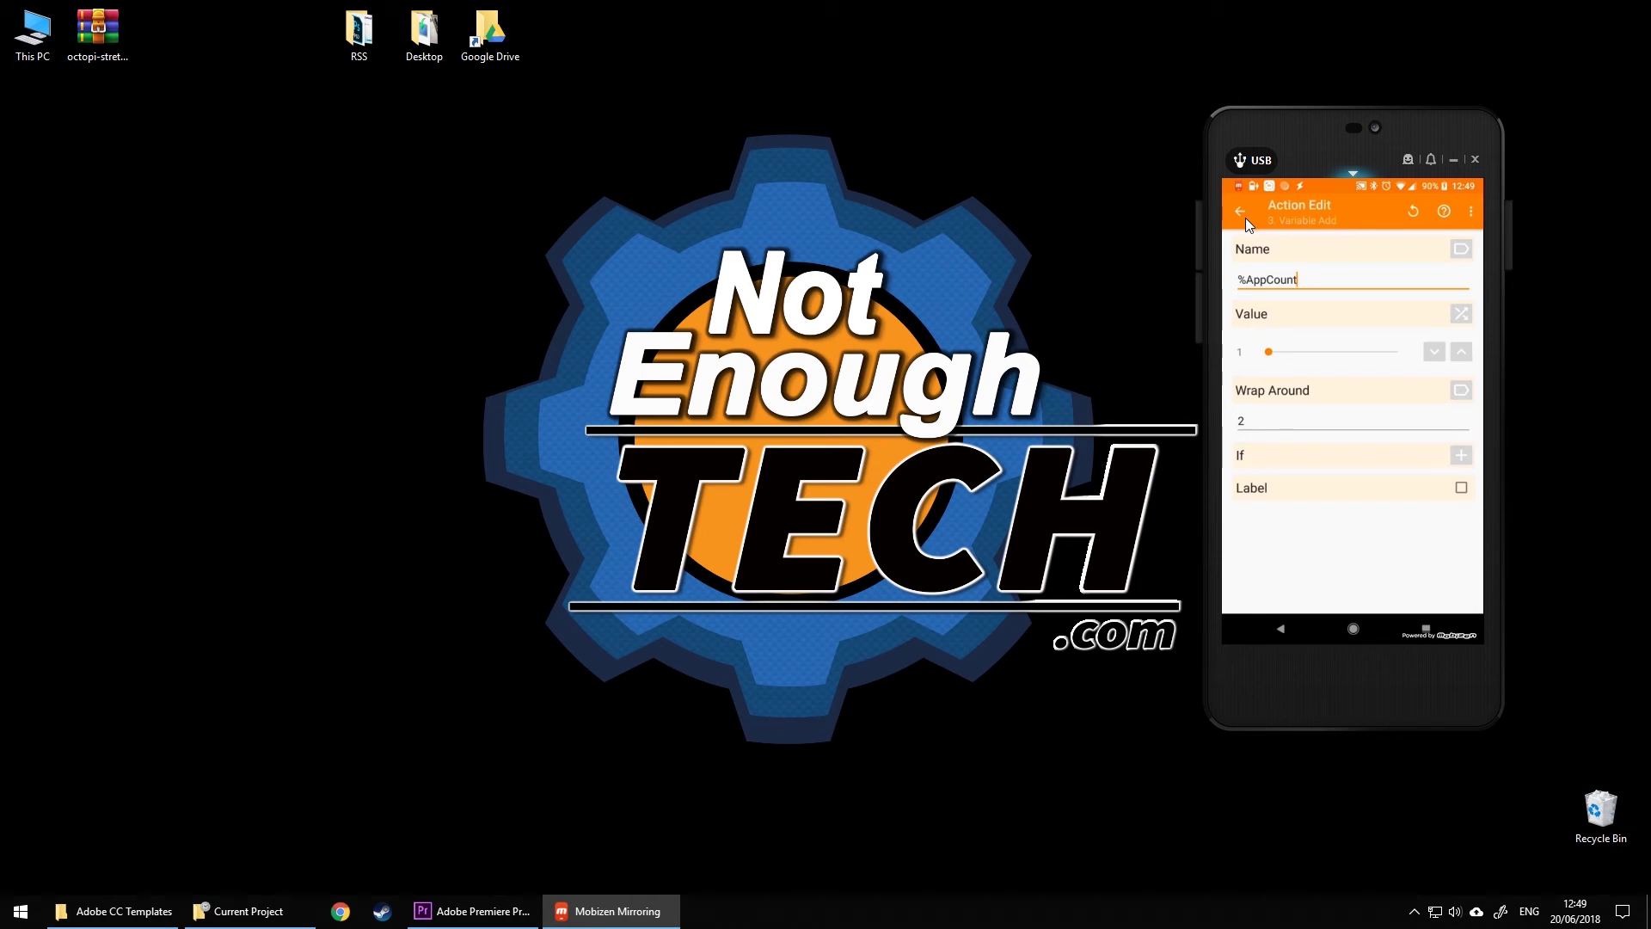
pyautogui.click(1246, 220)
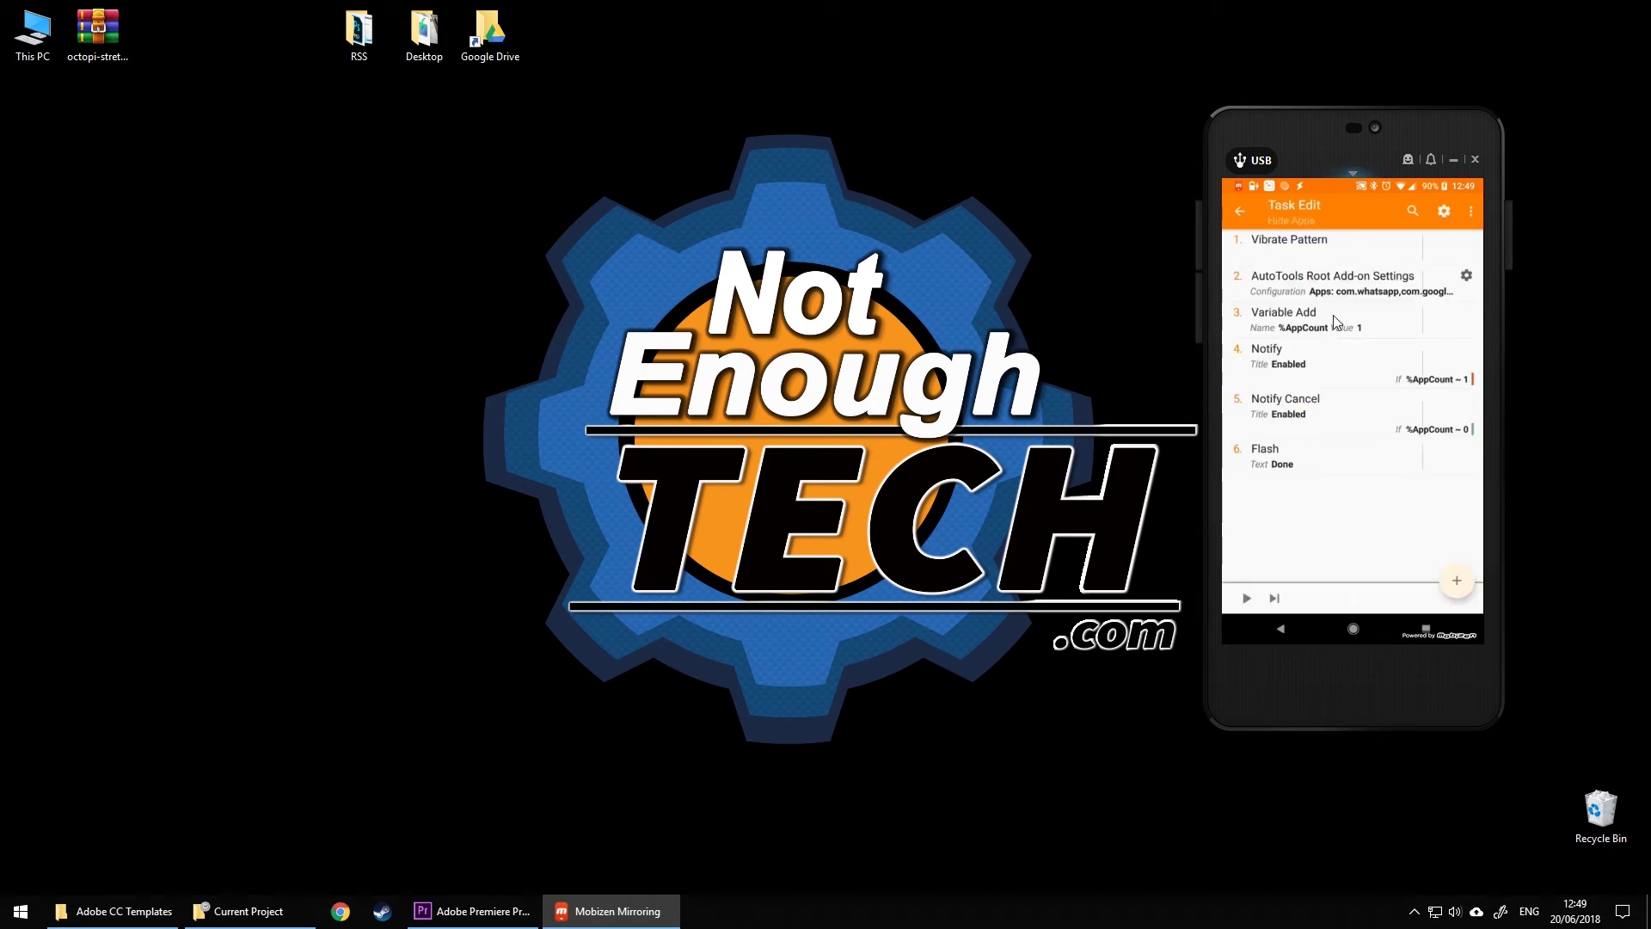
pyautogui.click(1244, 211)
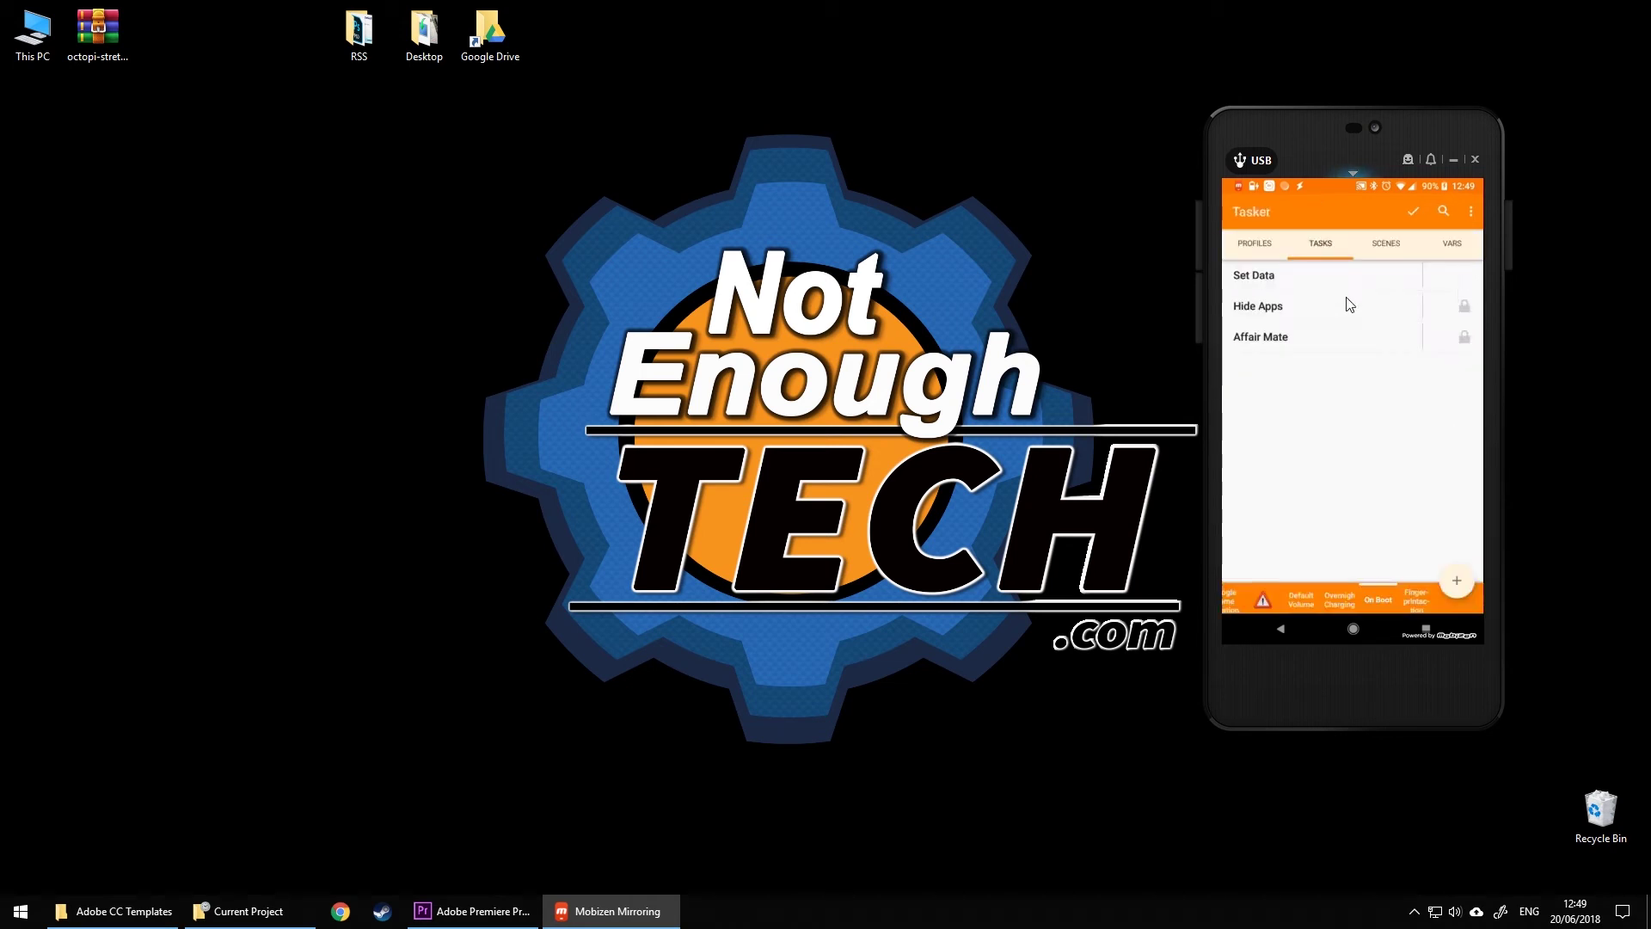
pyautogui.click(1452, 243)
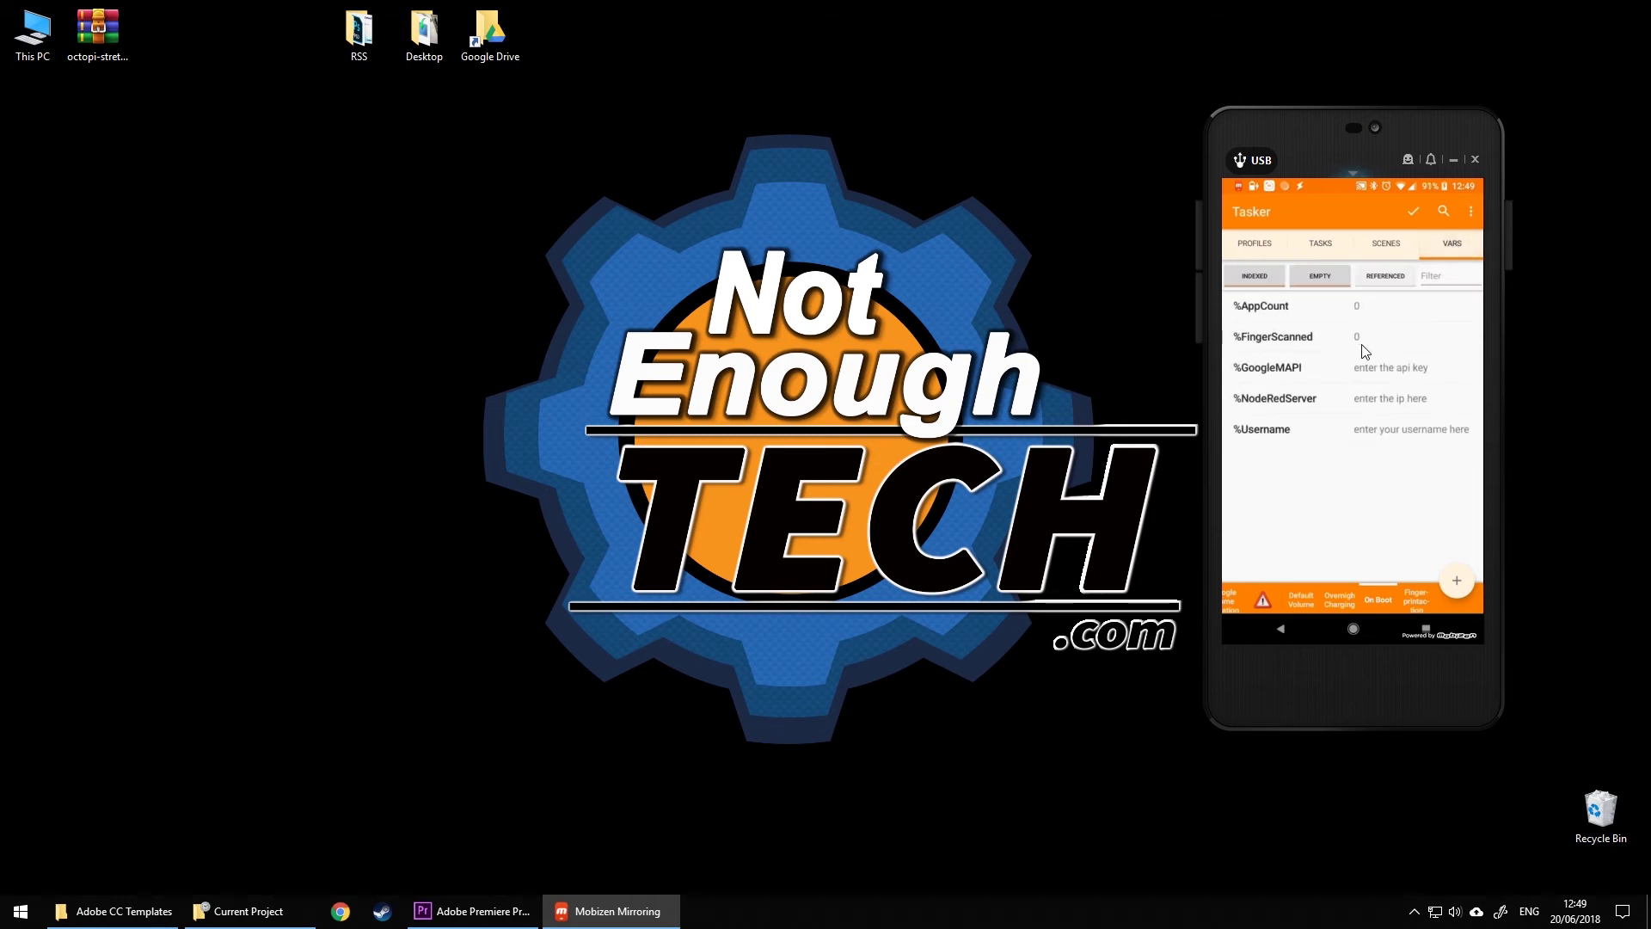
pyautogui.click(1318, 247)
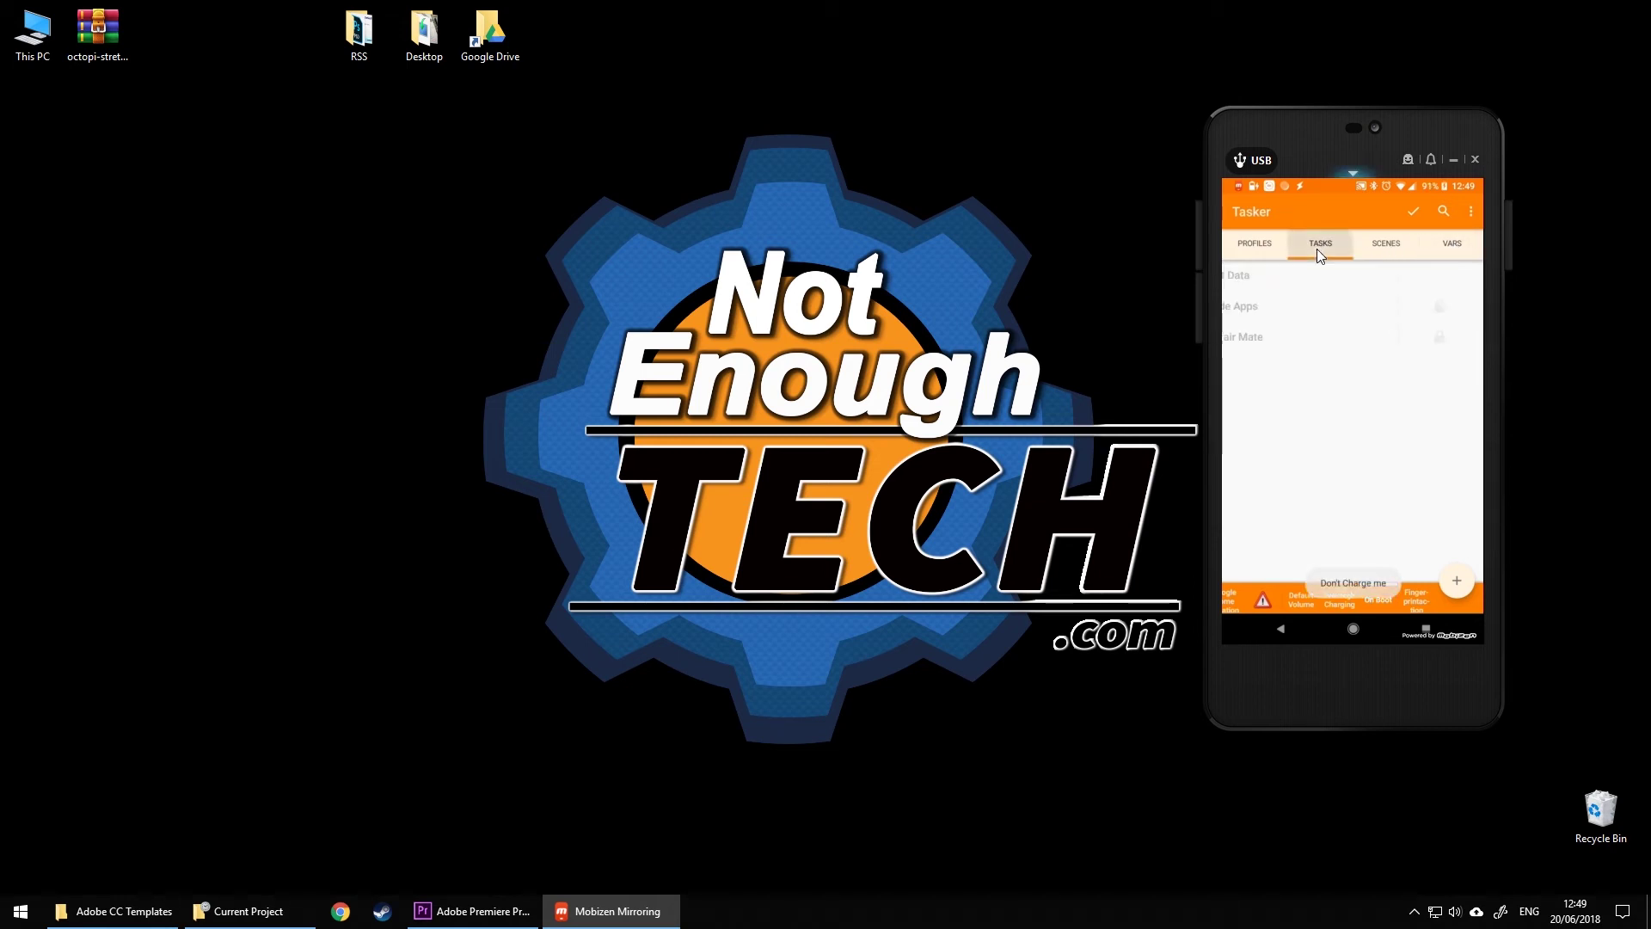
pyautogui.click(1302, 310)
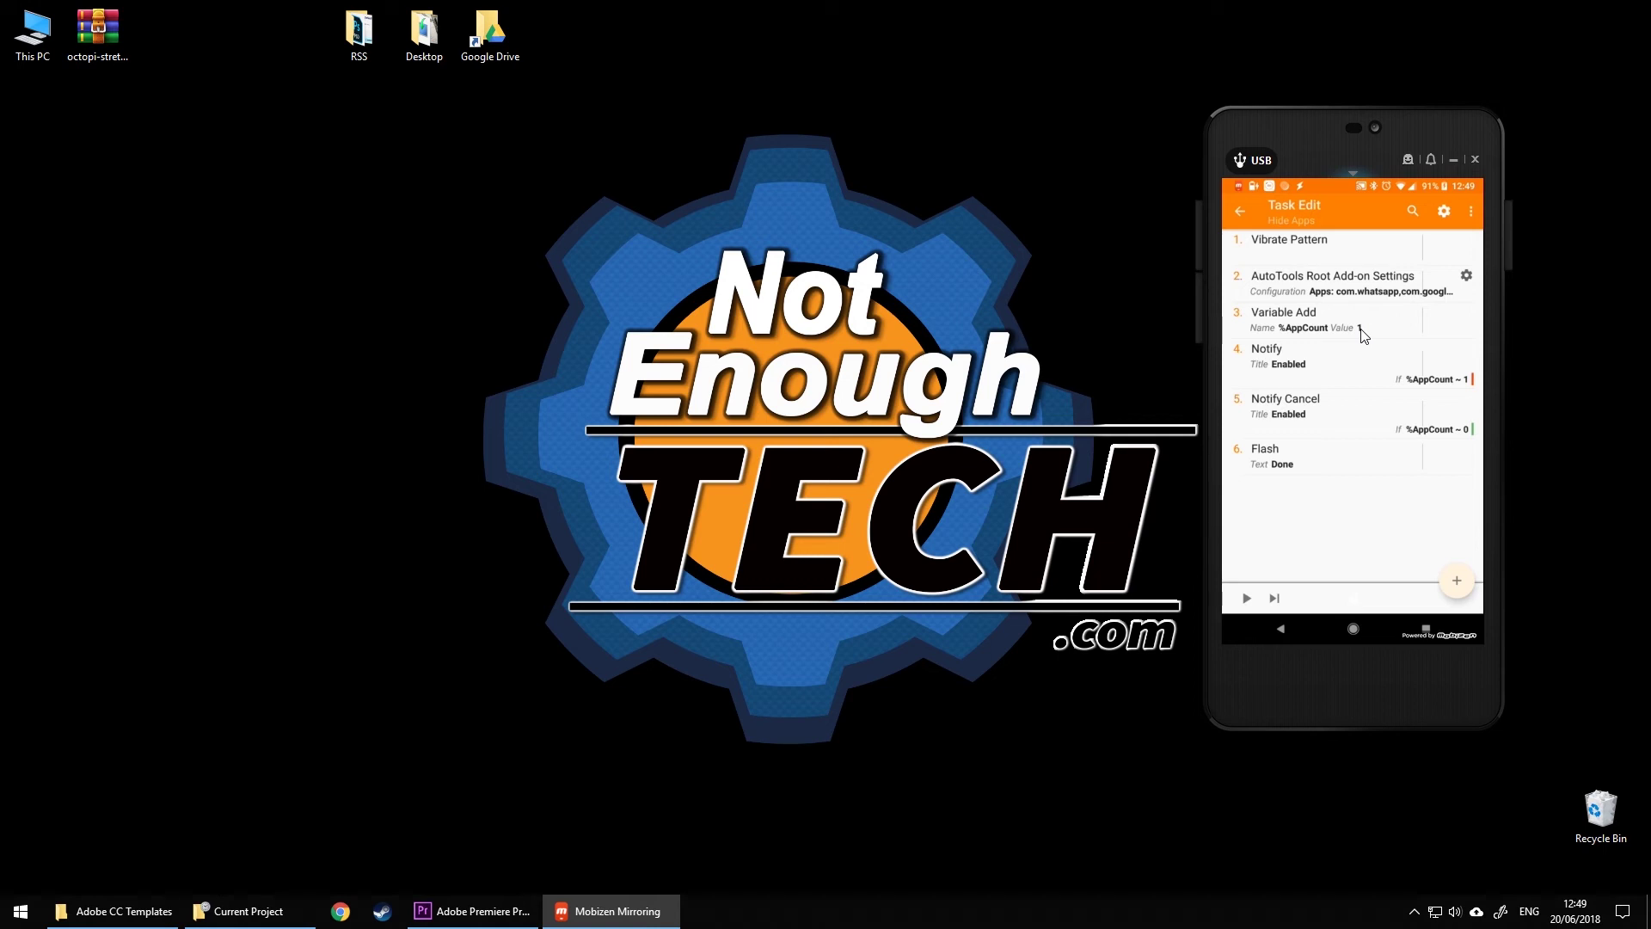
pyautogui.click(1355, 359)
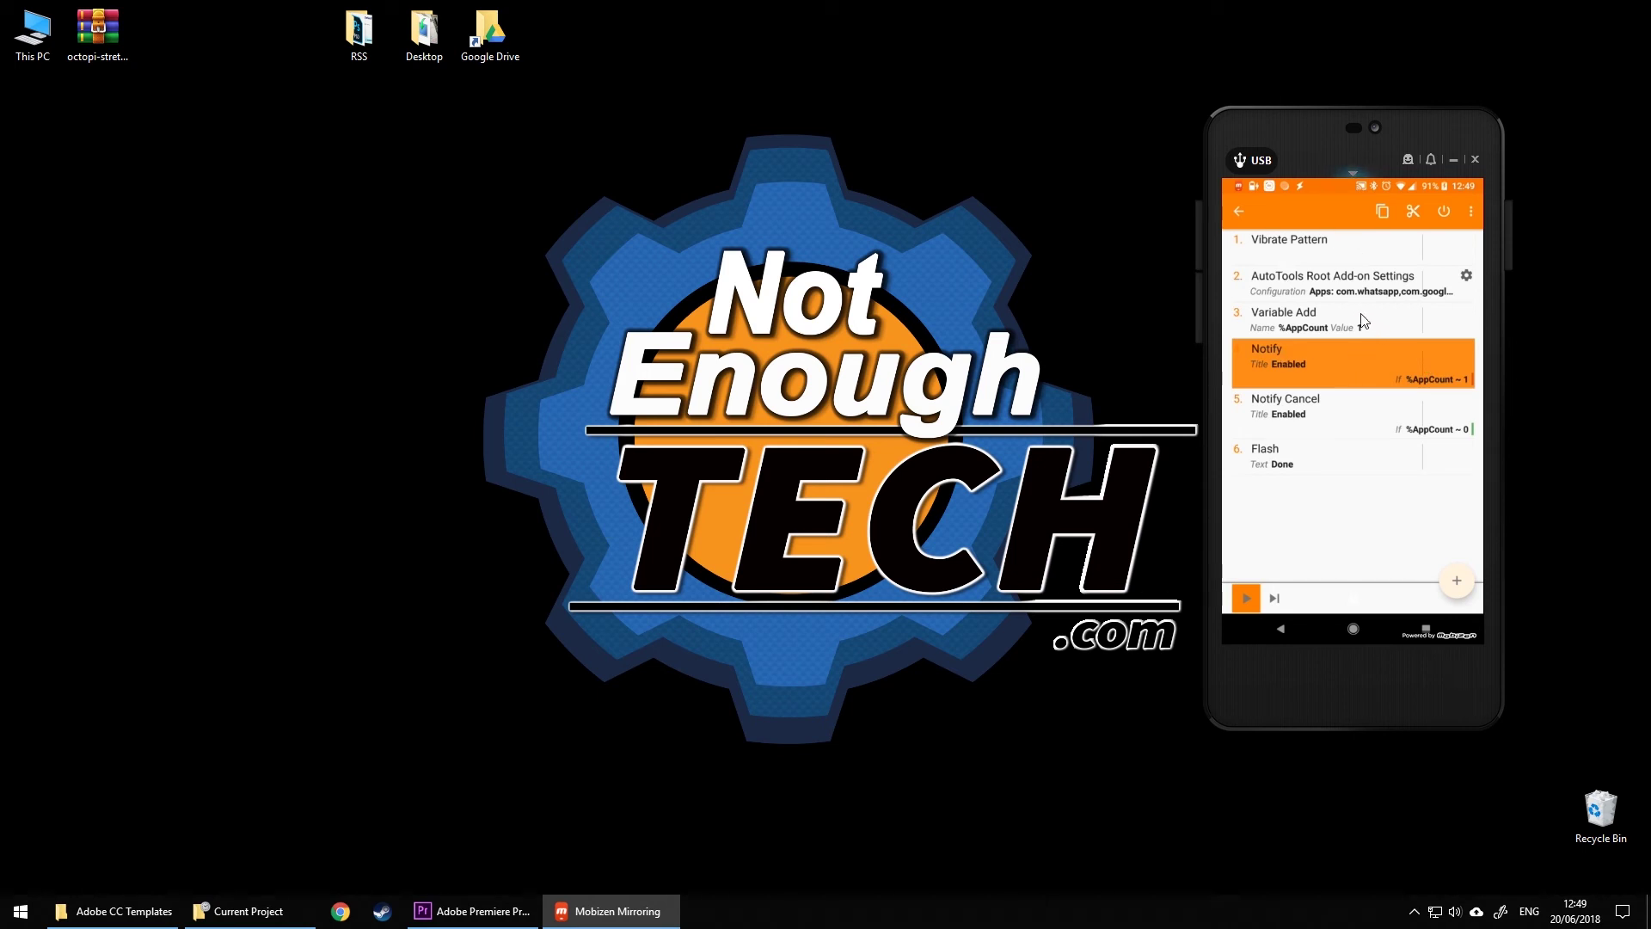
pyautogui.click(1365, 421)
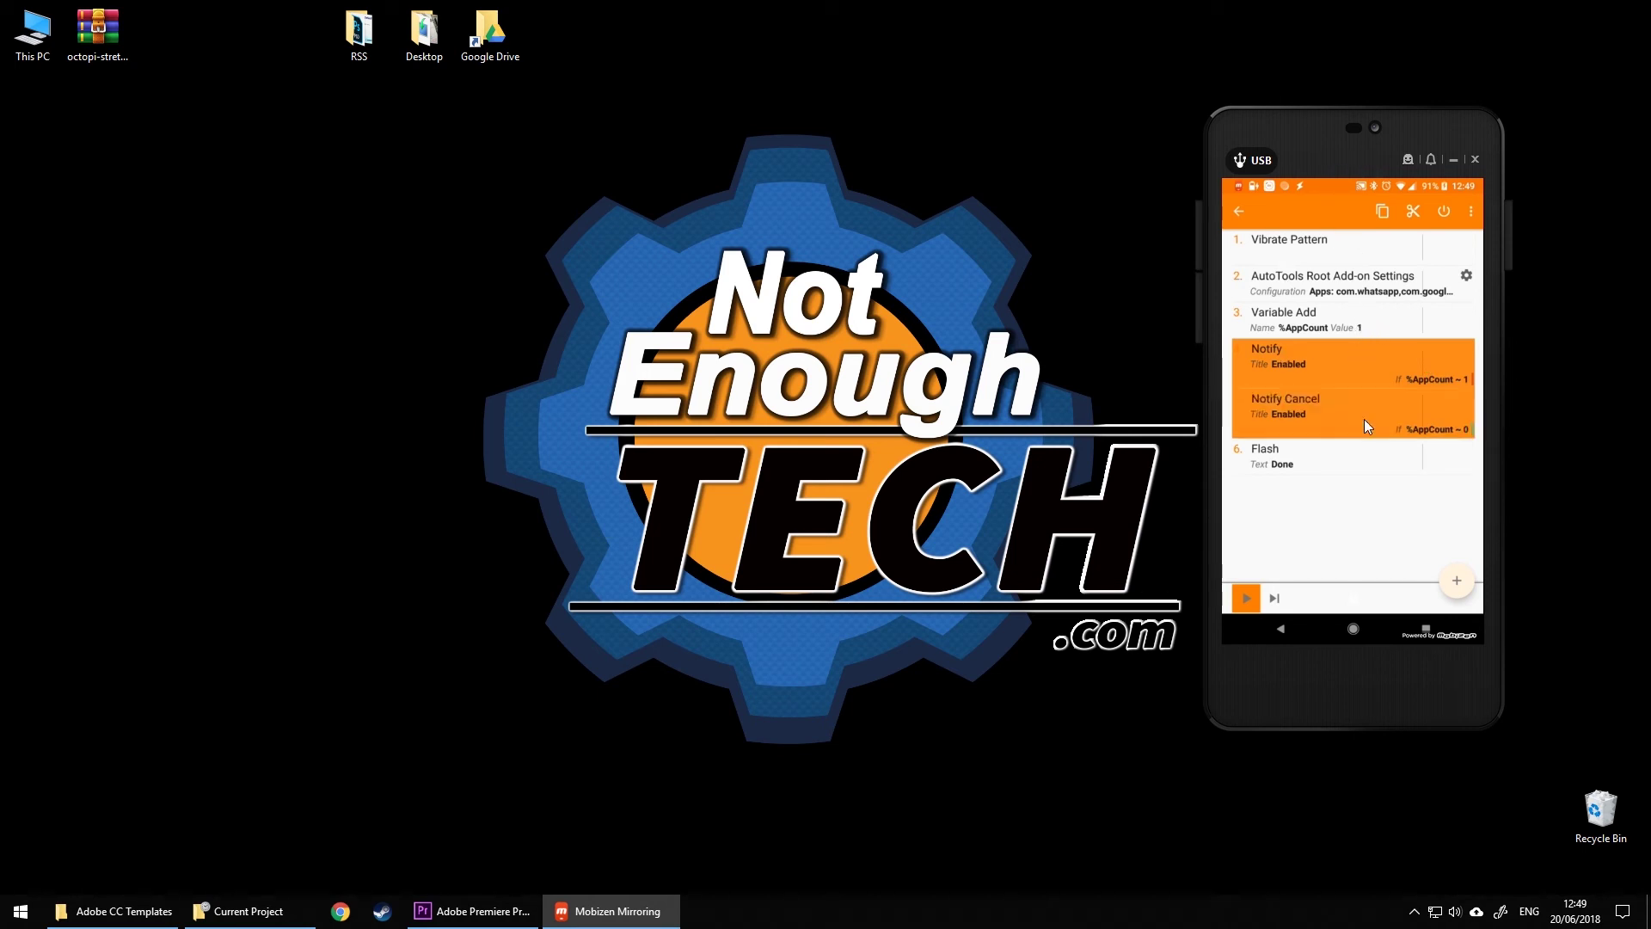
pyautogui.click(1329, 375)
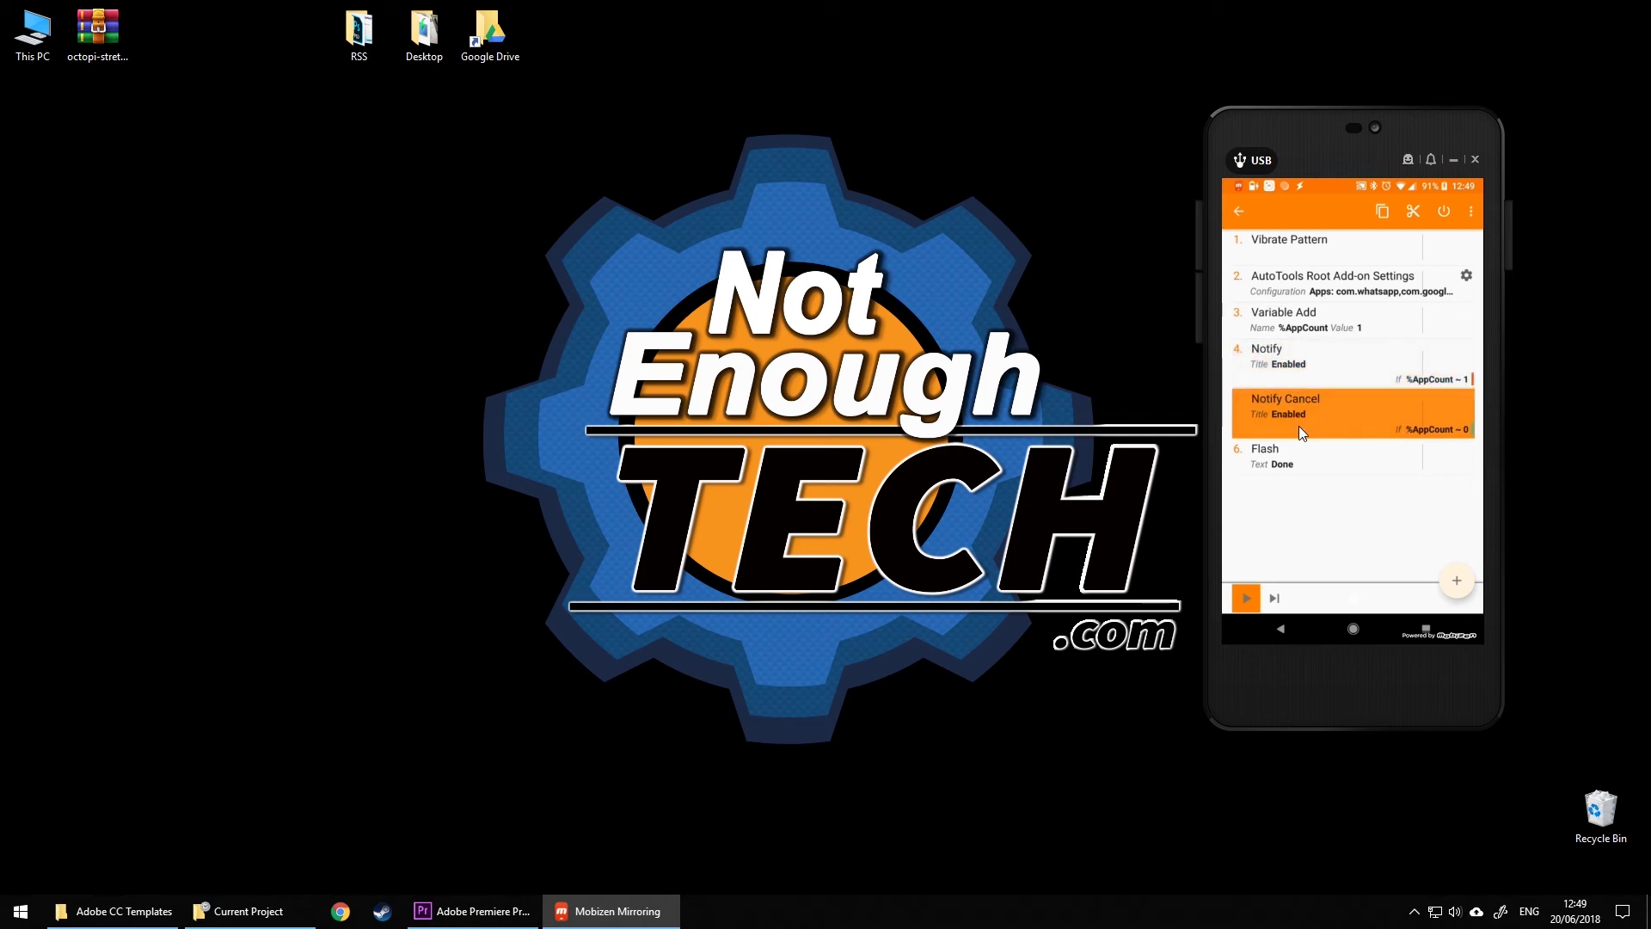
pyautogui.click(1323, 463)
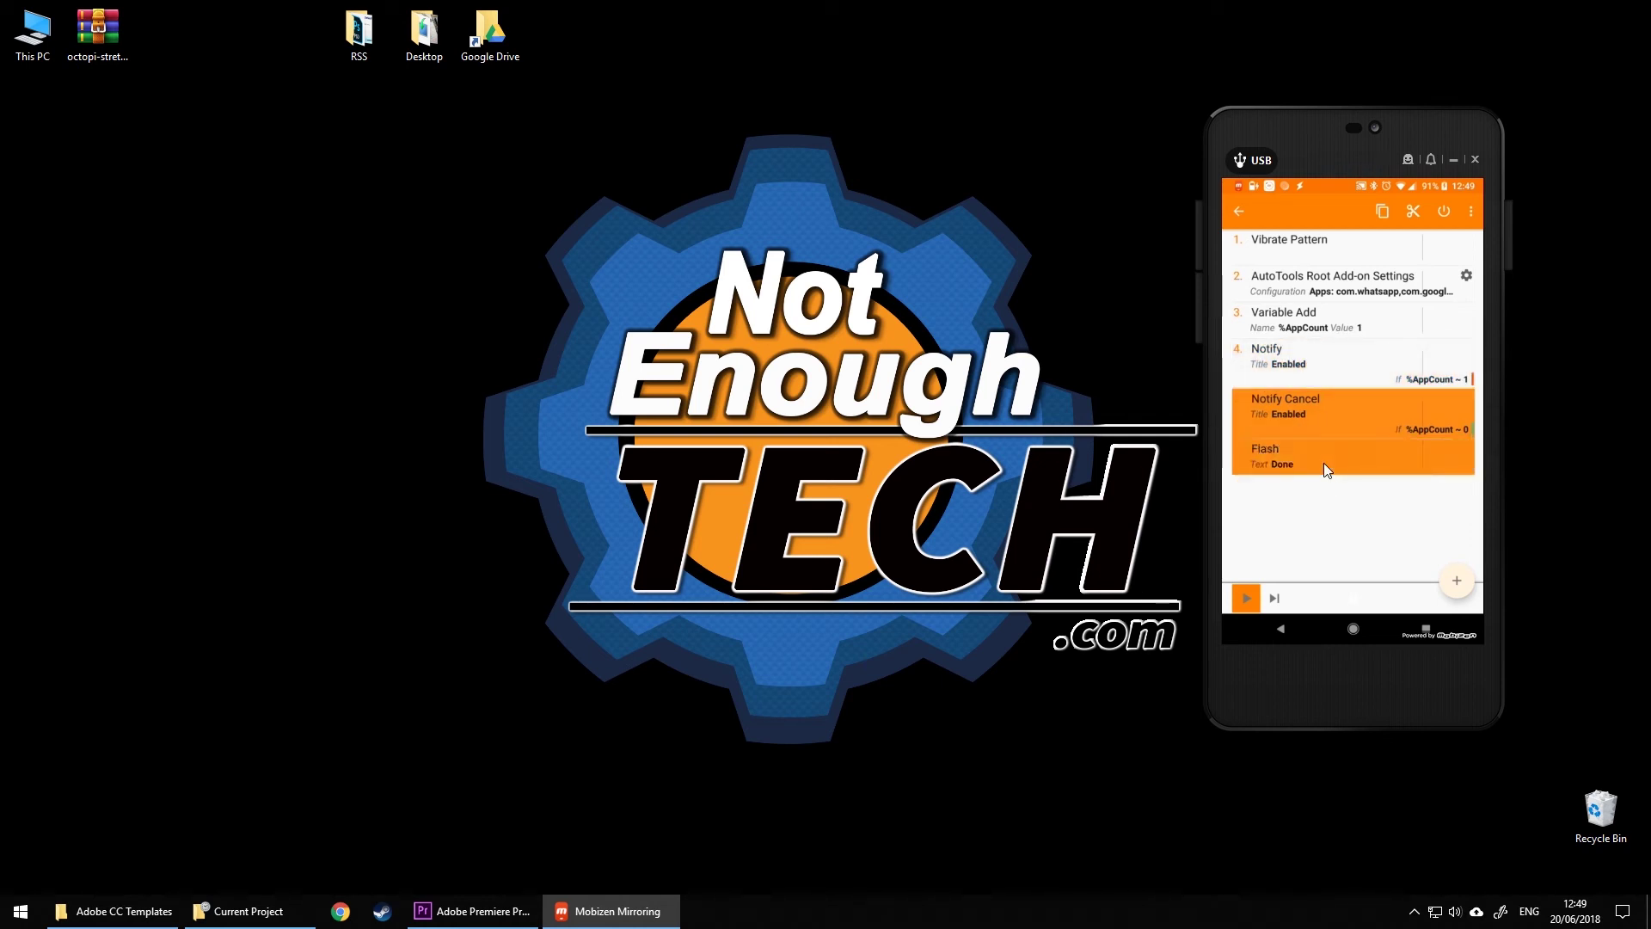
pyautogui.click(1286, 399)
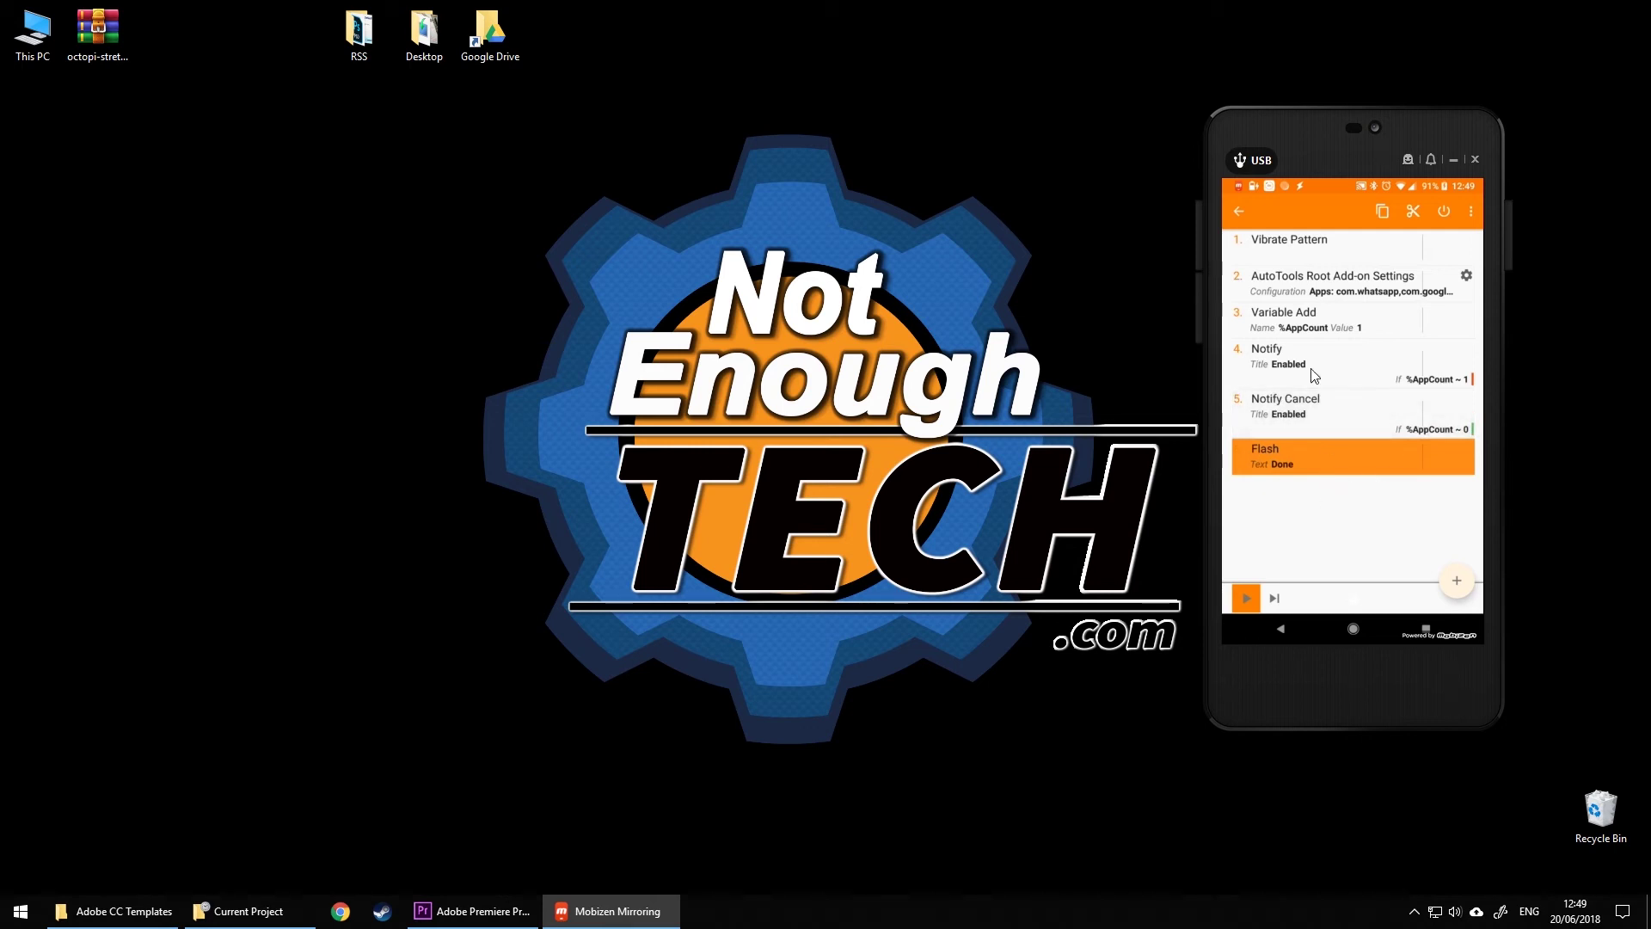
pyautogui.click(1240, 210)
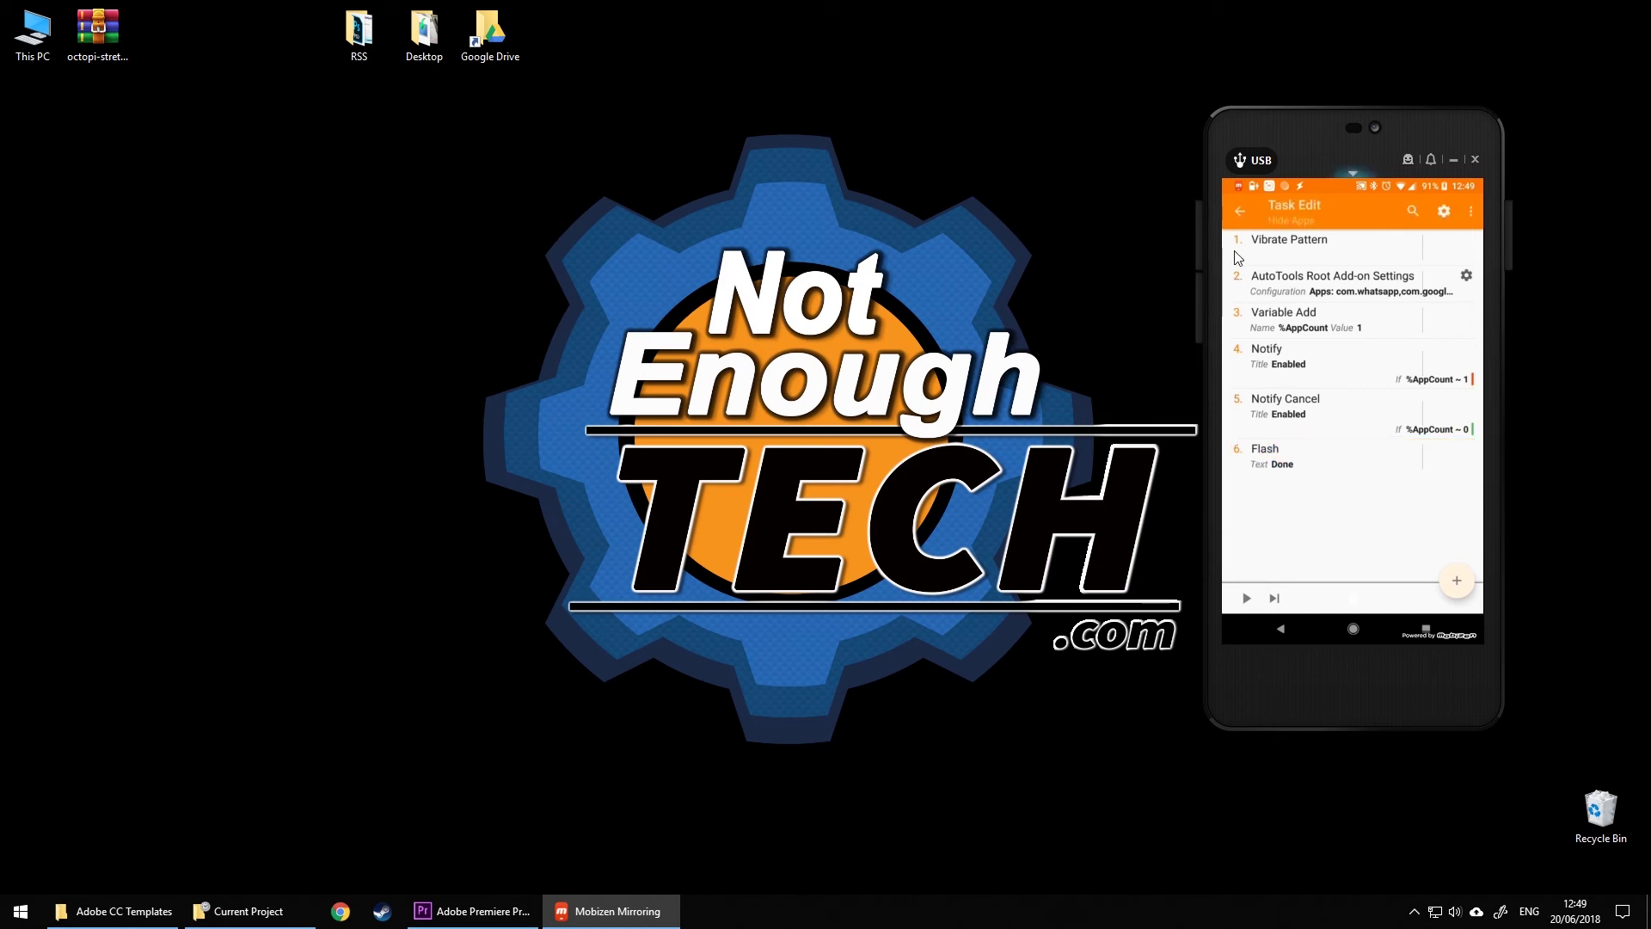
# Return to the task list, switch to VARS and edit the %AppCount value
pyautogui.click(1240, 215)
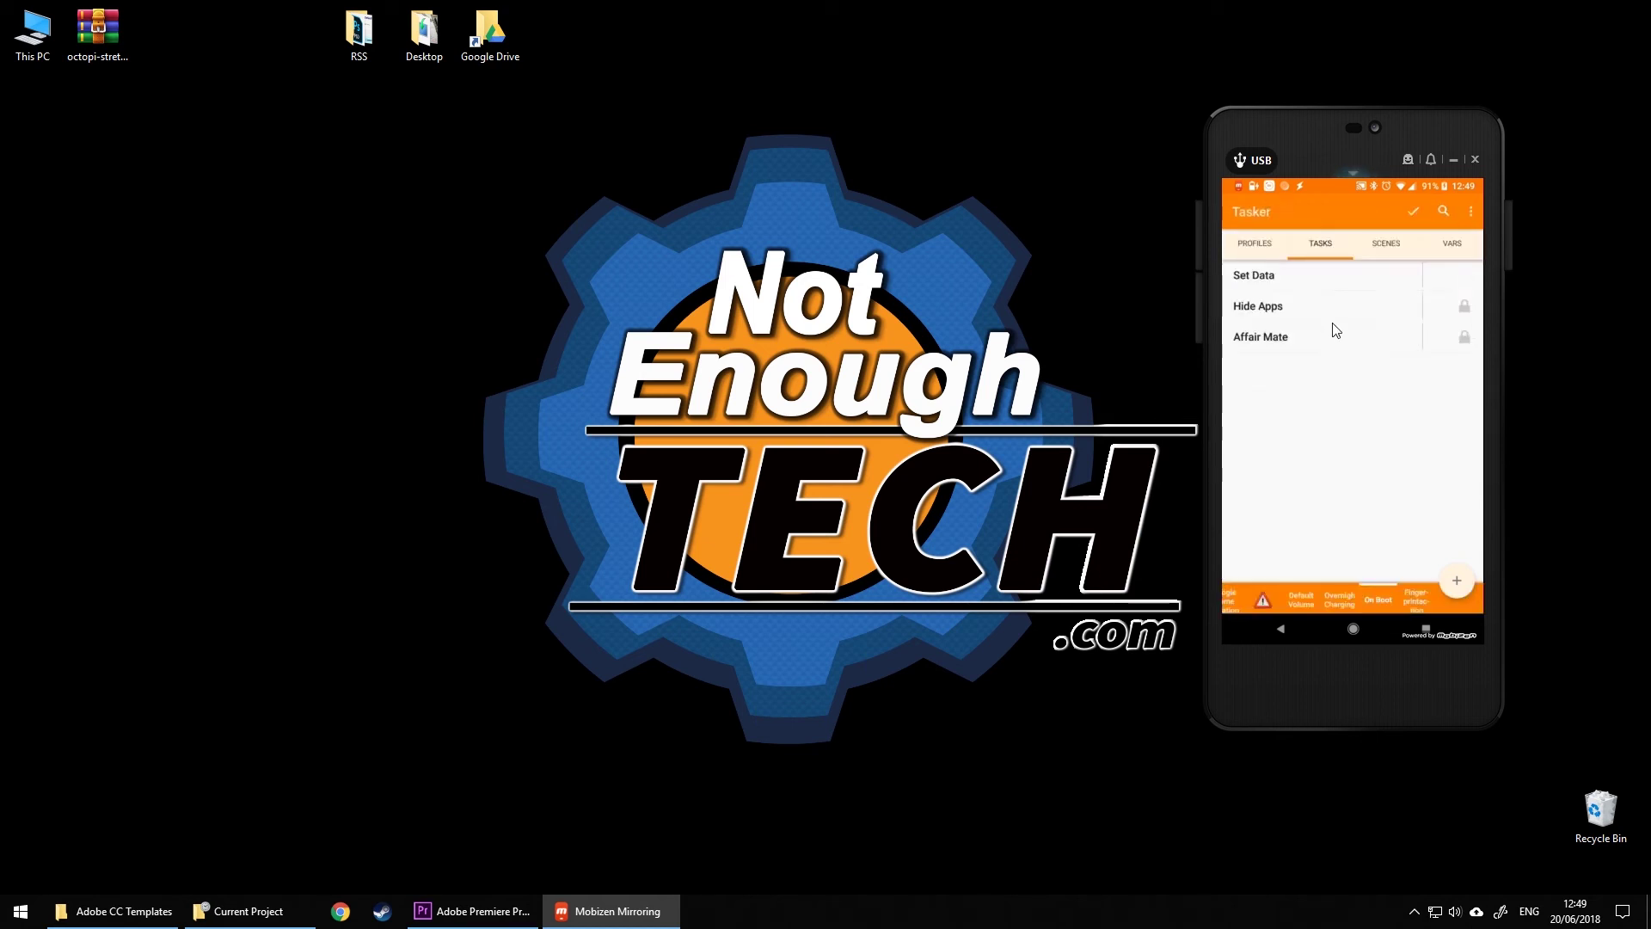
pyautogui.click(1455, 245)
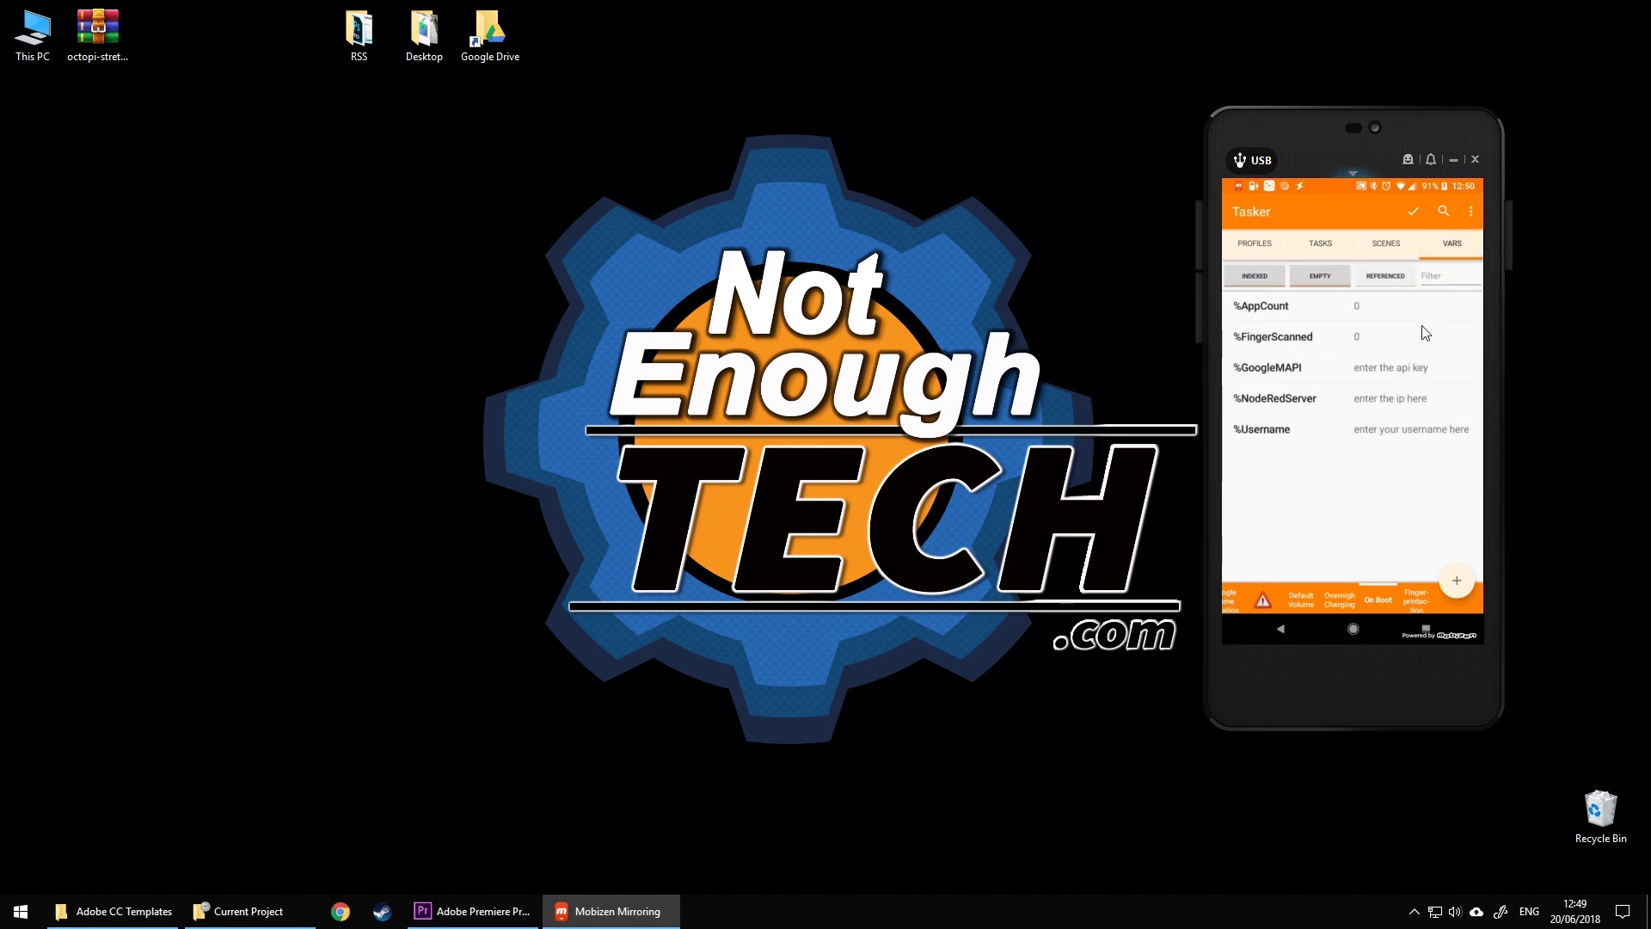
pyautogui.click(1372, 329)
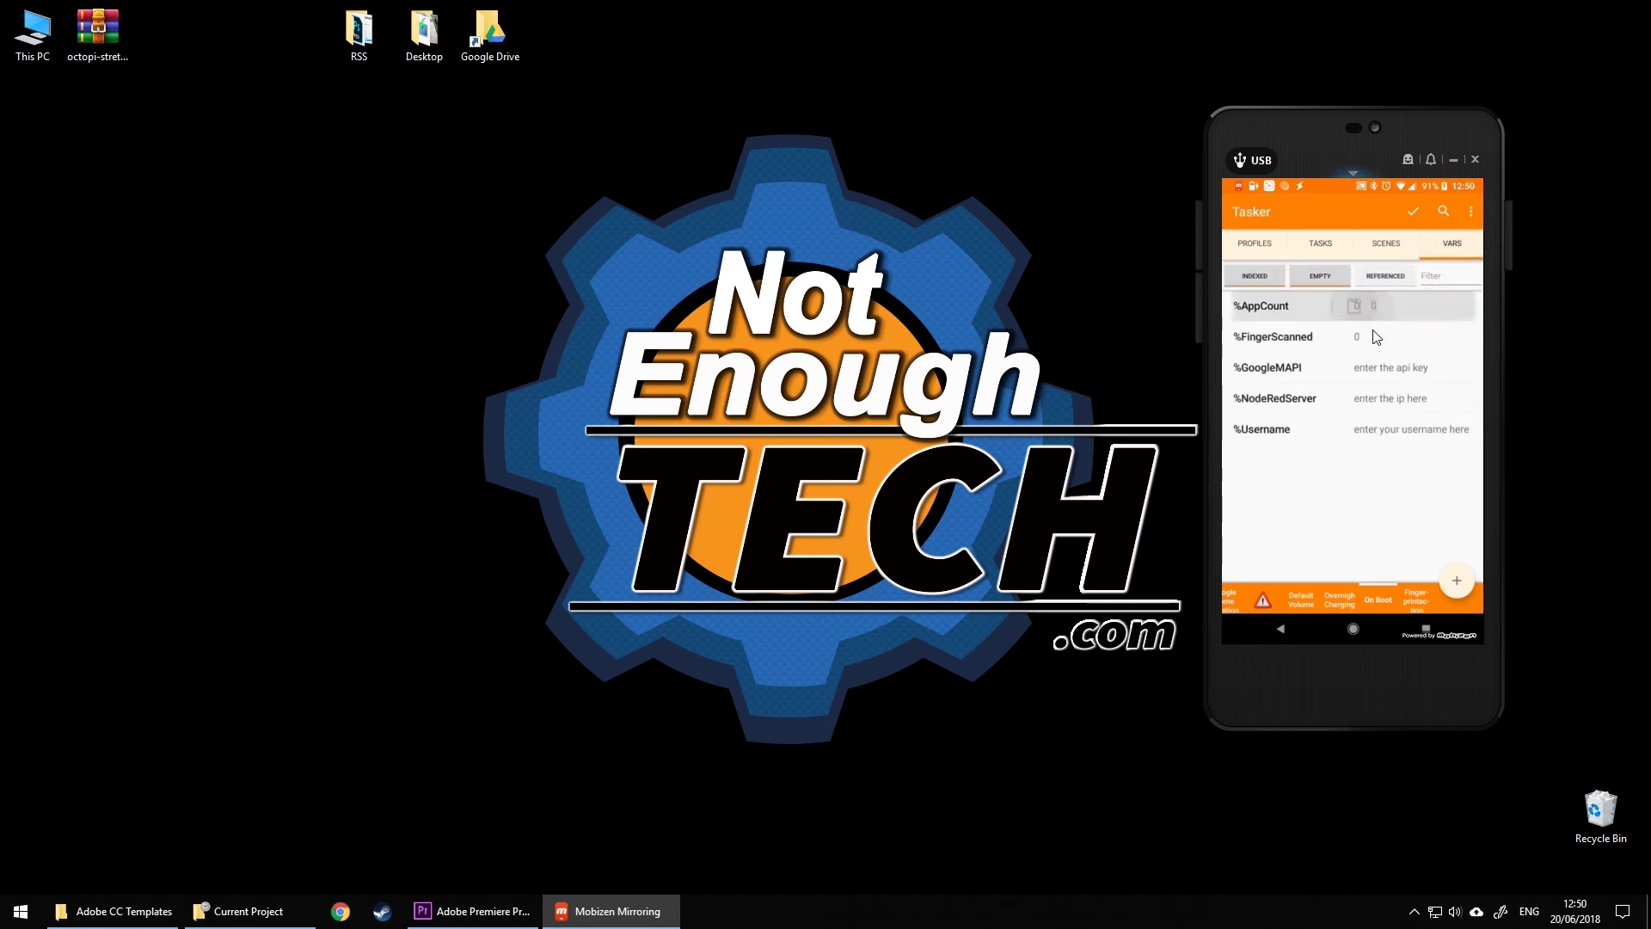